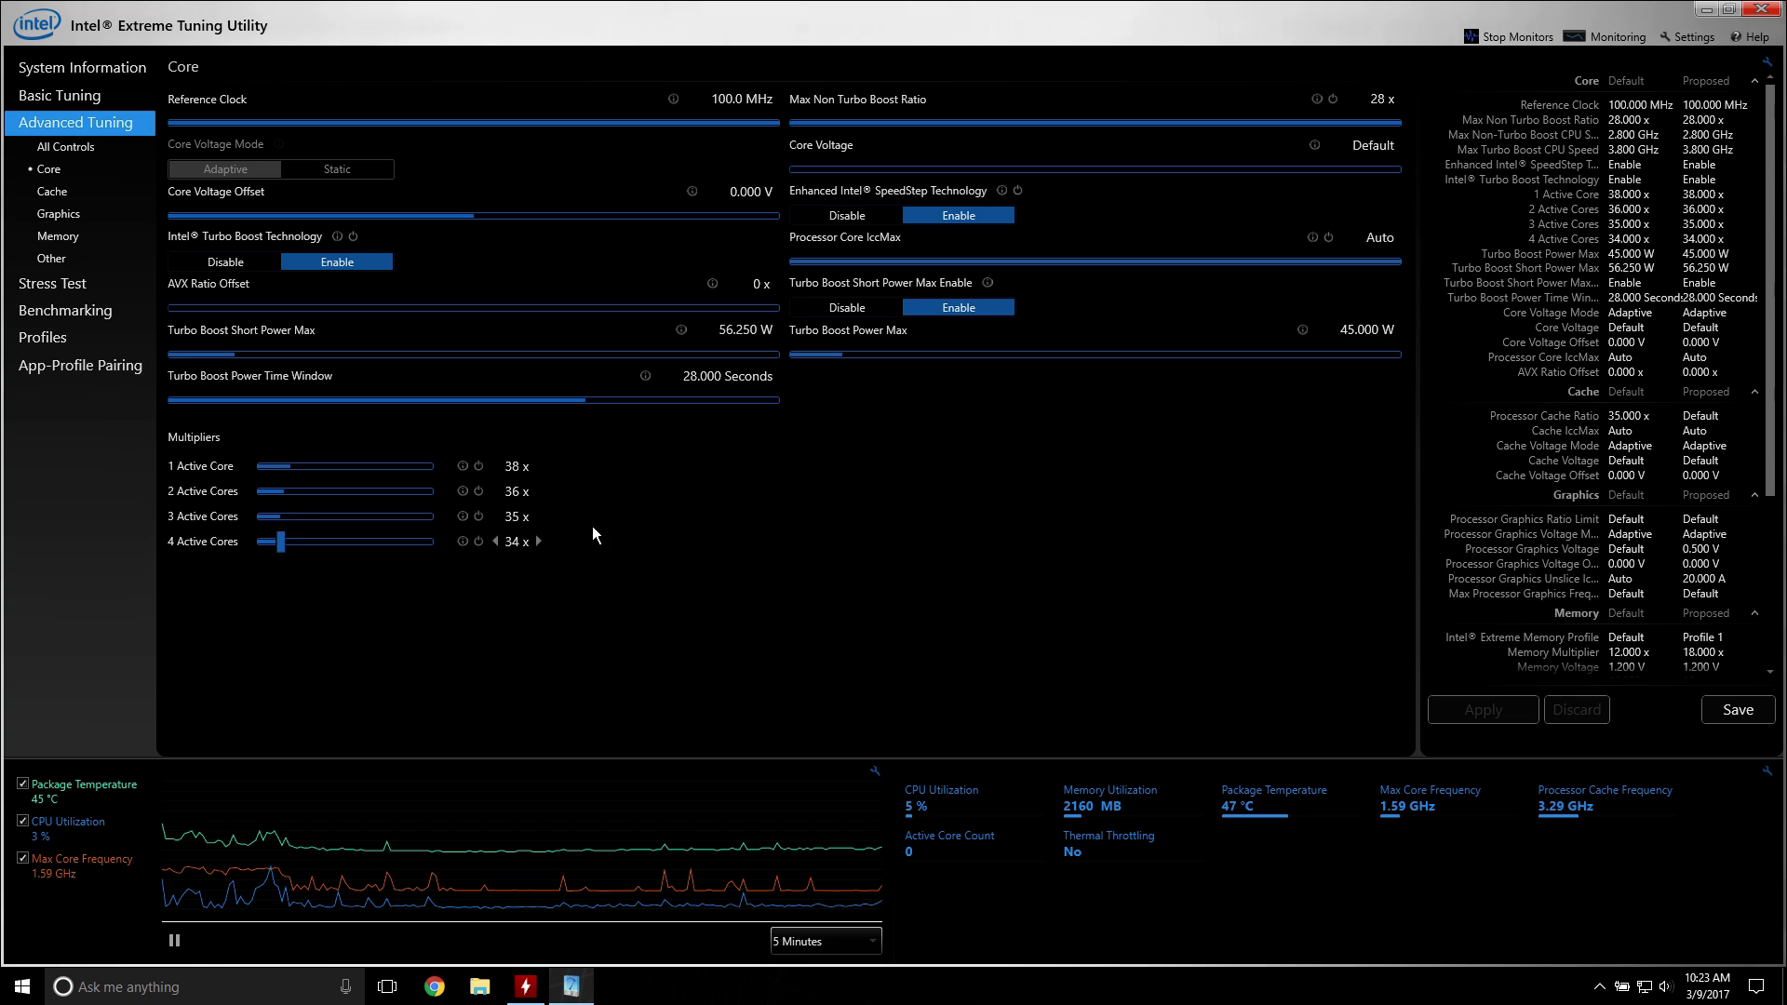
Step: Browse the full list of tuning settings, then return to the Core settings page
mouse_move(589, 519)
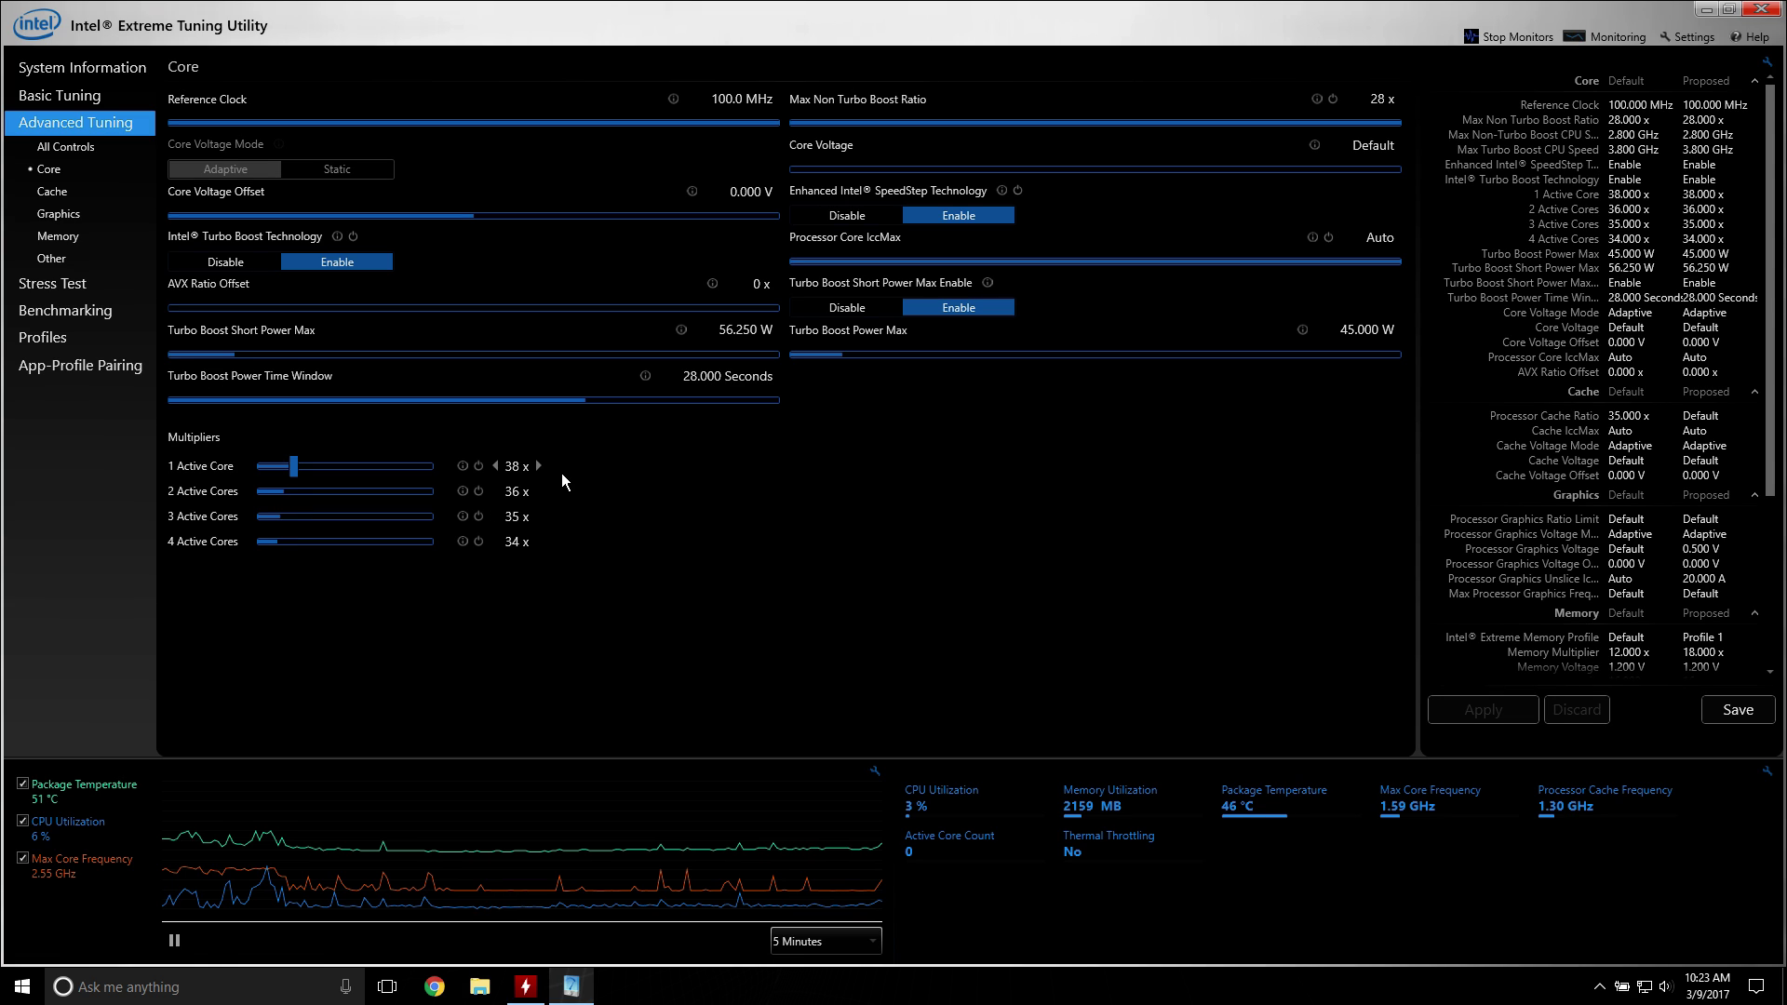
mouse_move(199, 209)
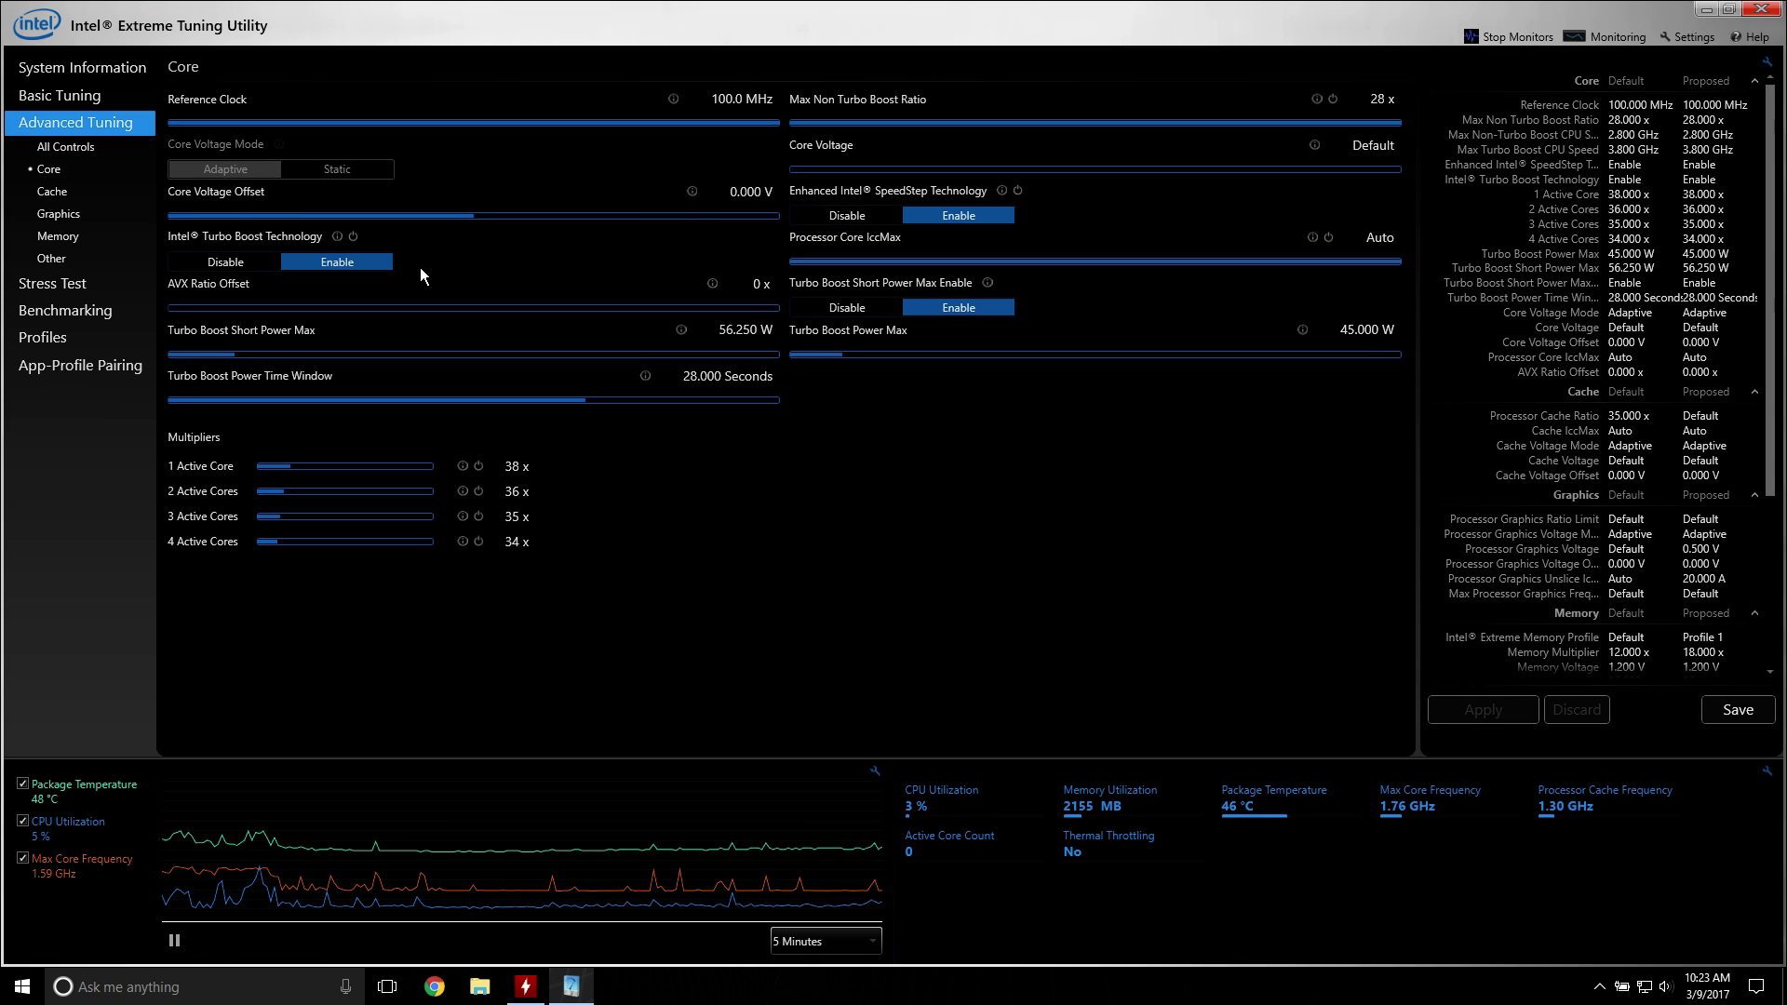
mouse_move(457, 278)
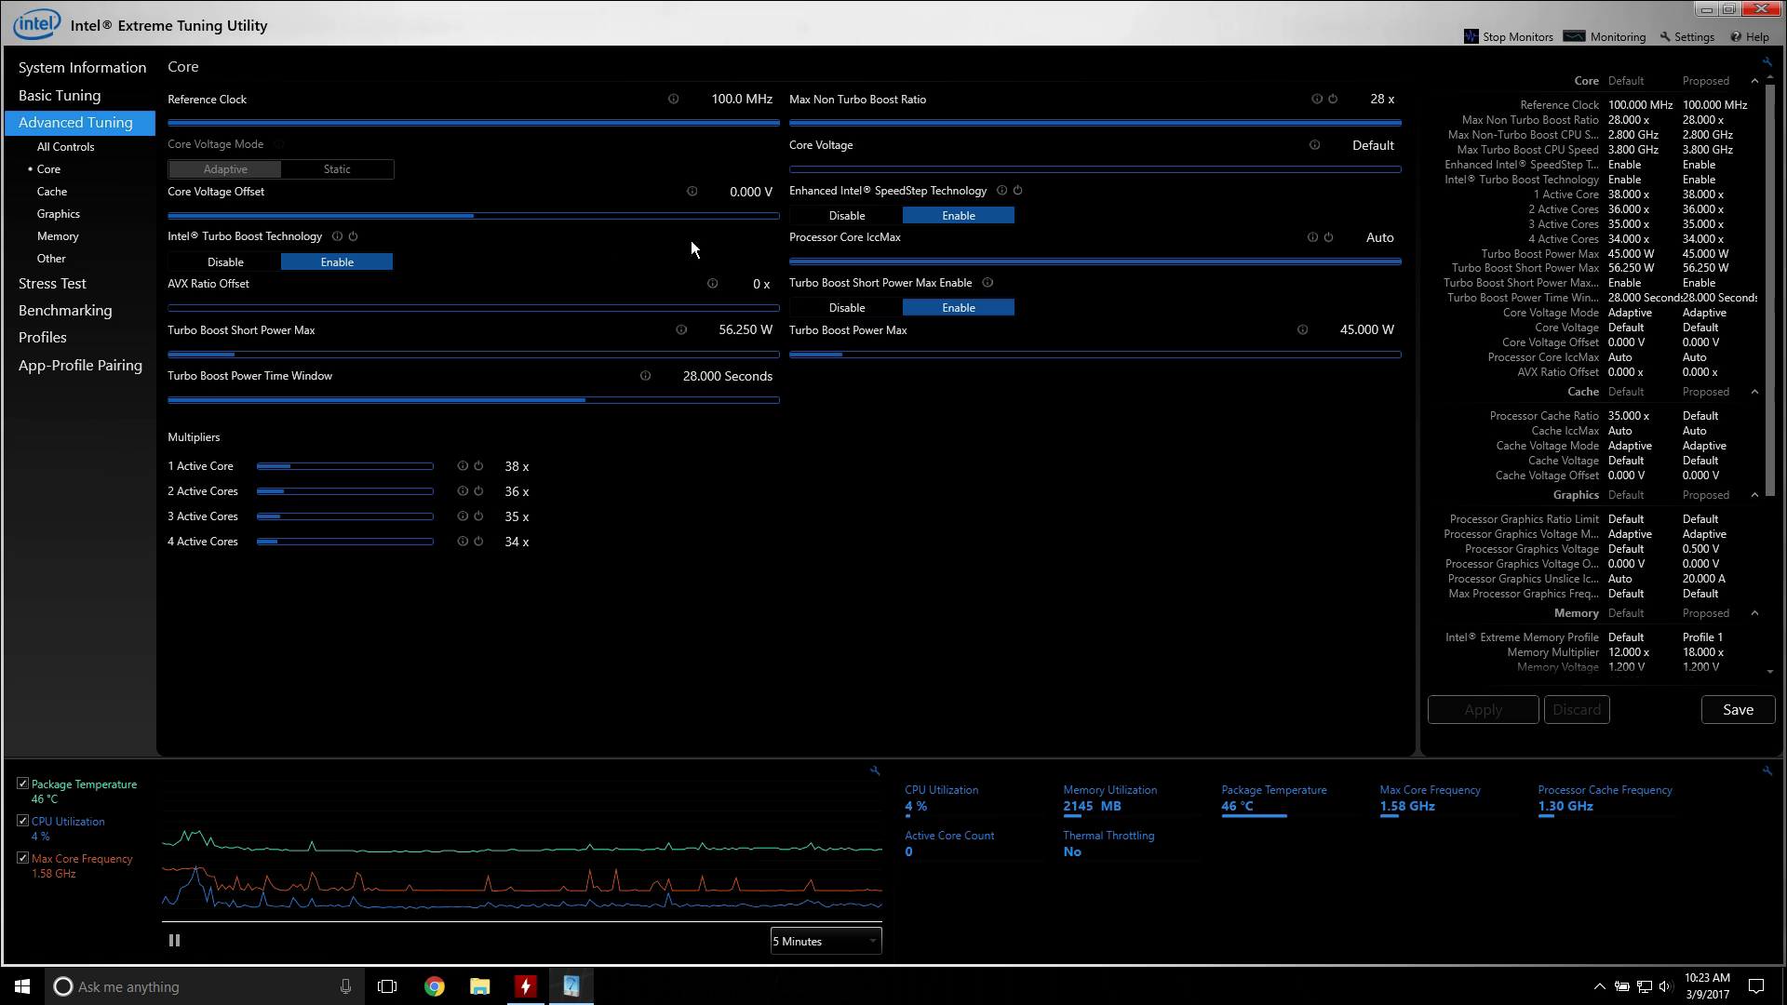
mouse_move(705, 197)
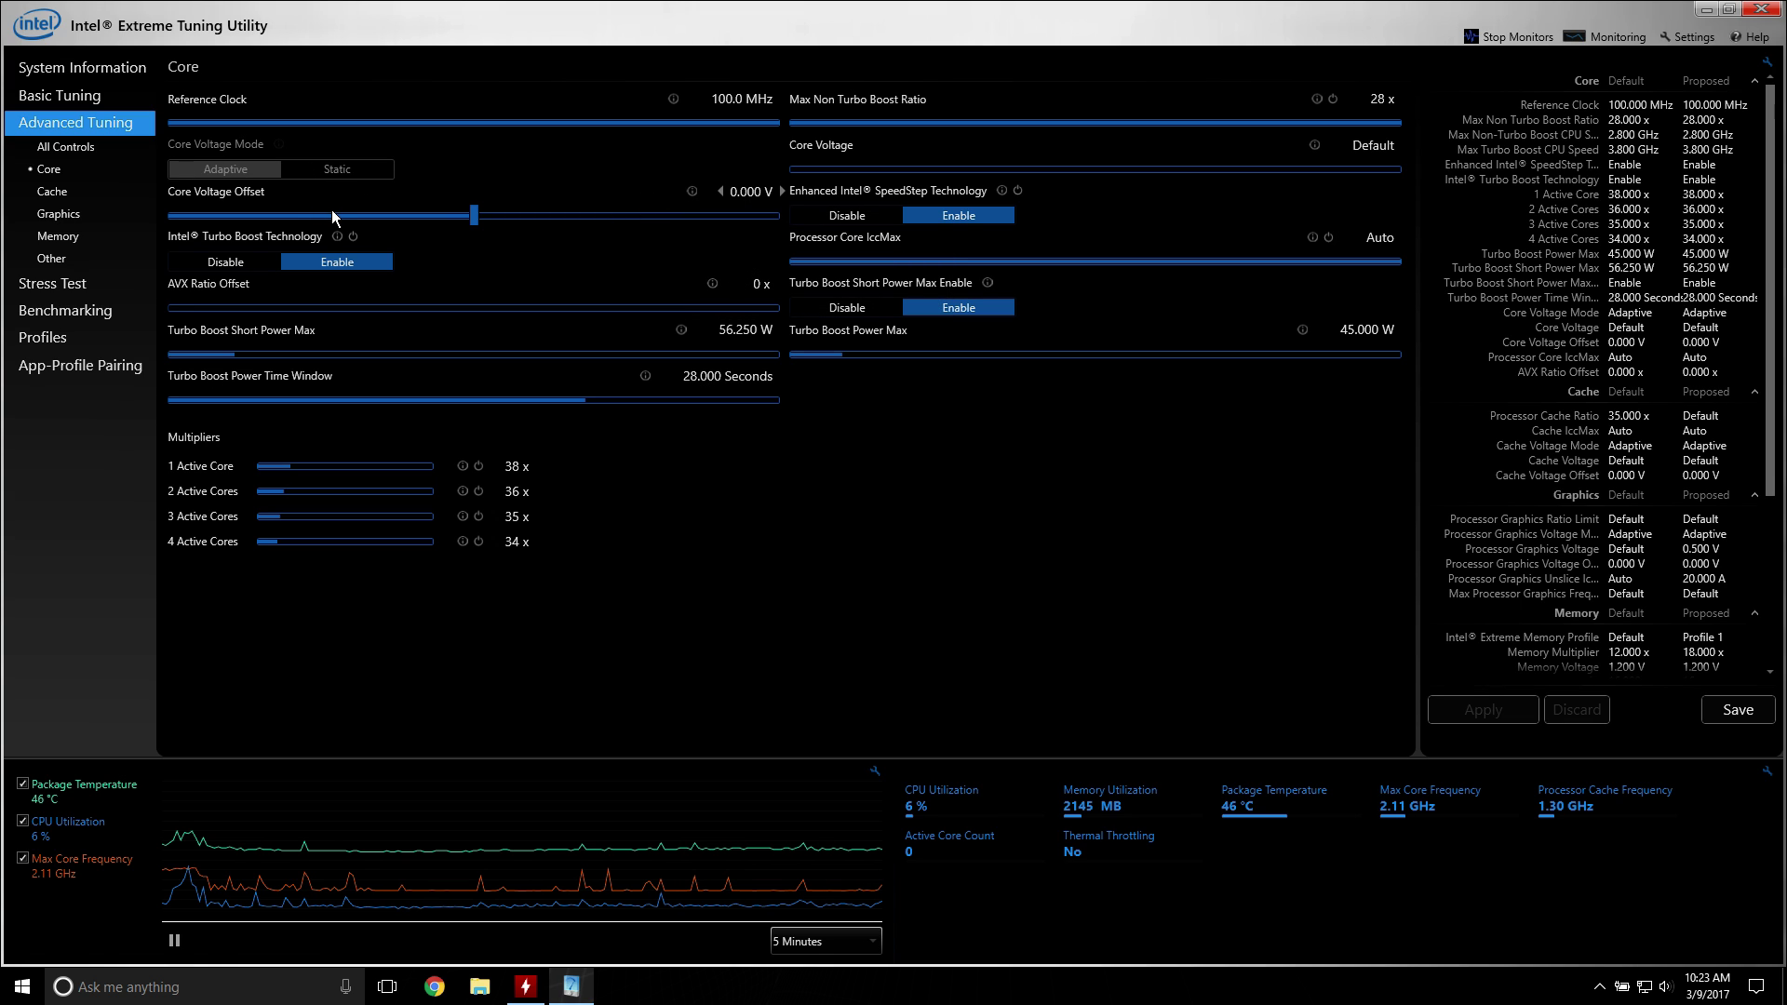
click(85, 149)
scroll(372, 298, down, 5)
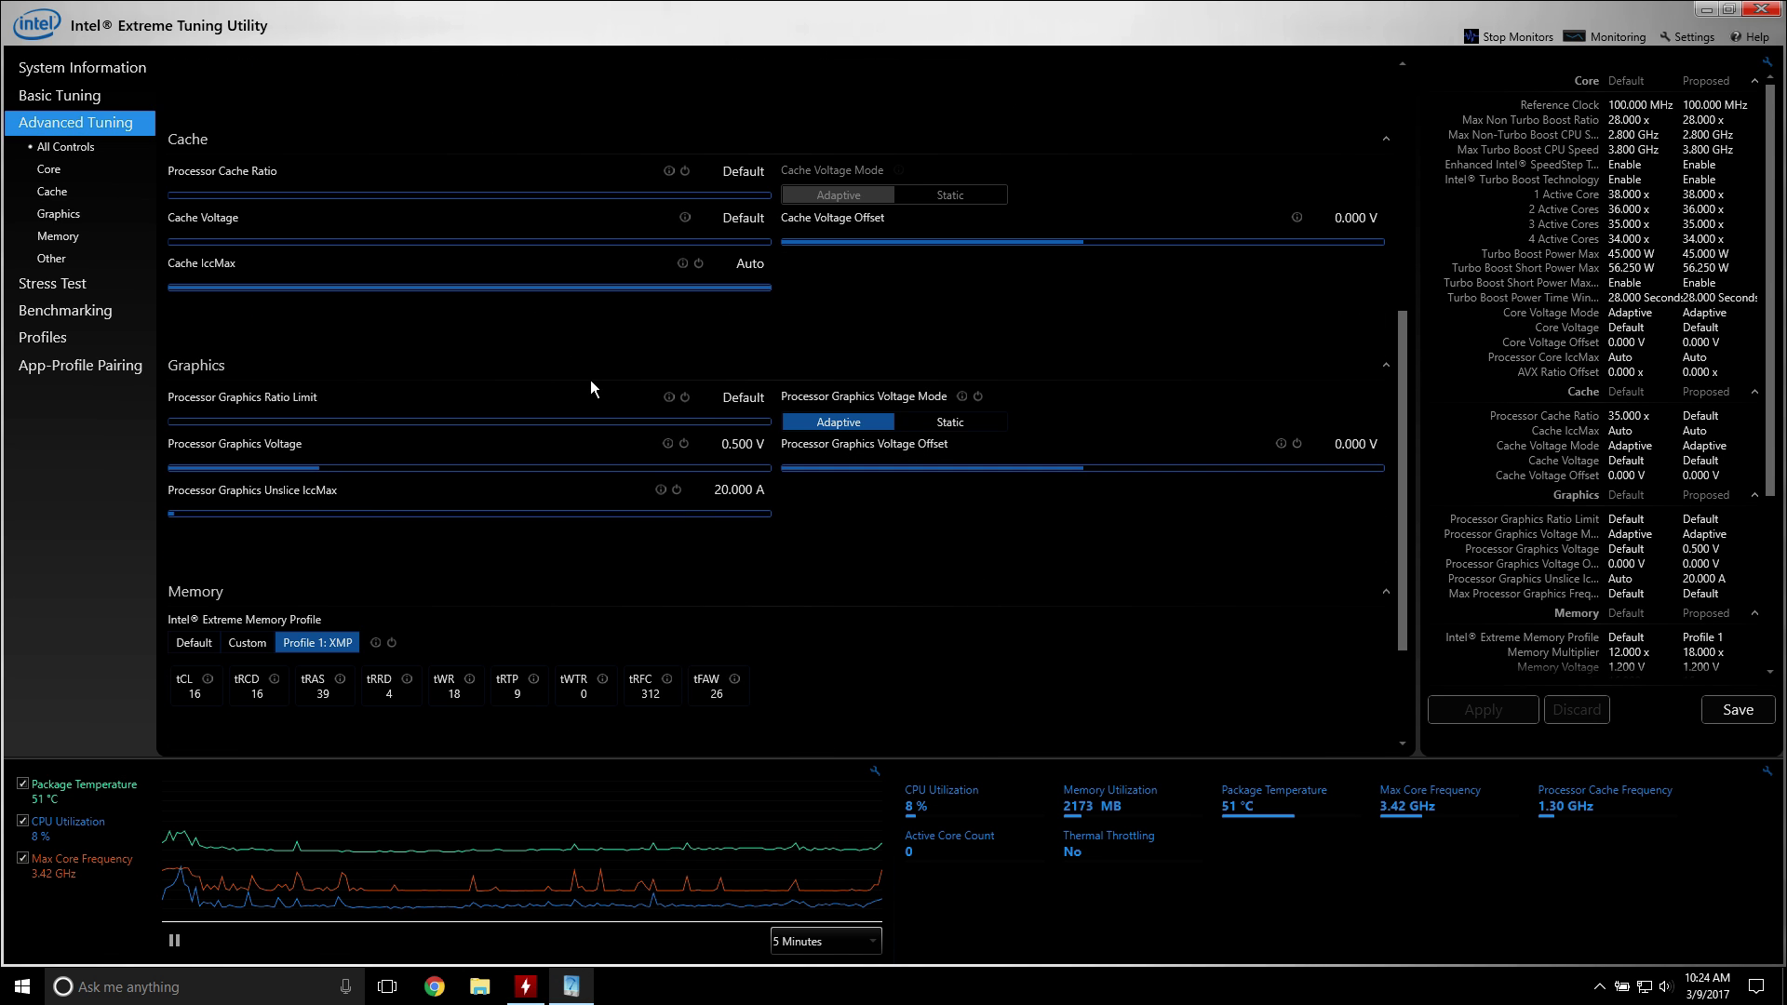
scroll(600, 400, down, 2)
scroll(618, 438, up, 7)
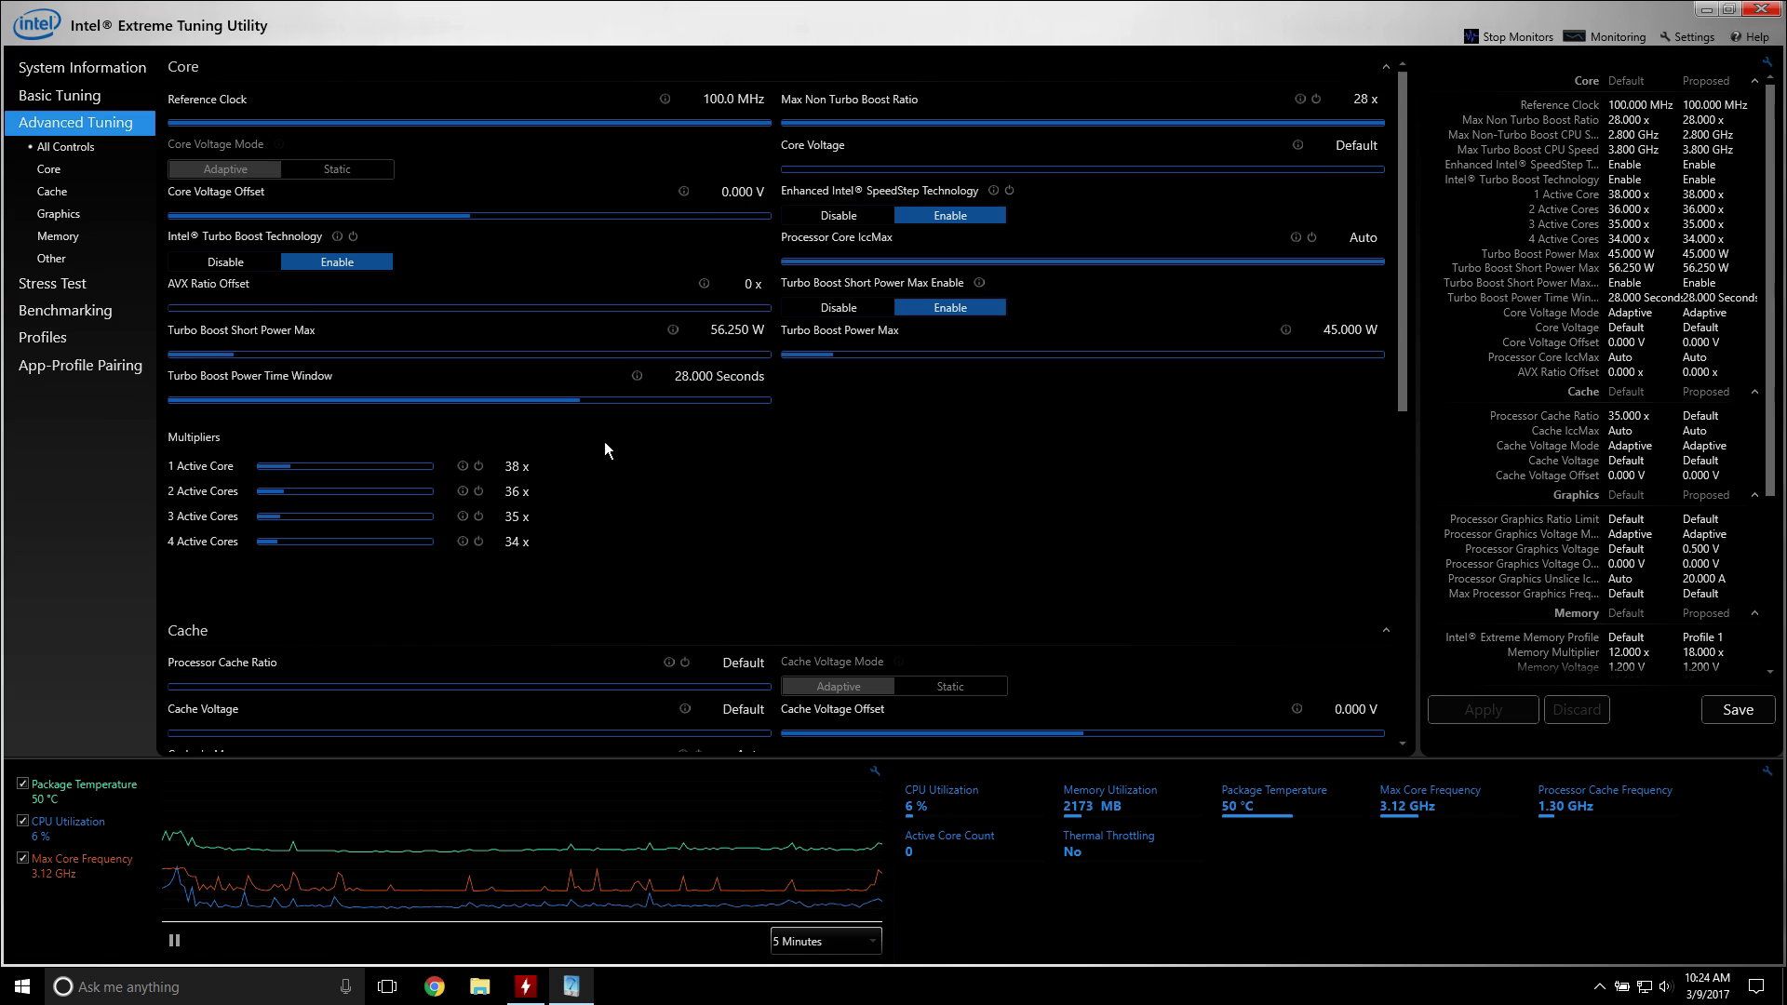
click(49, 171)
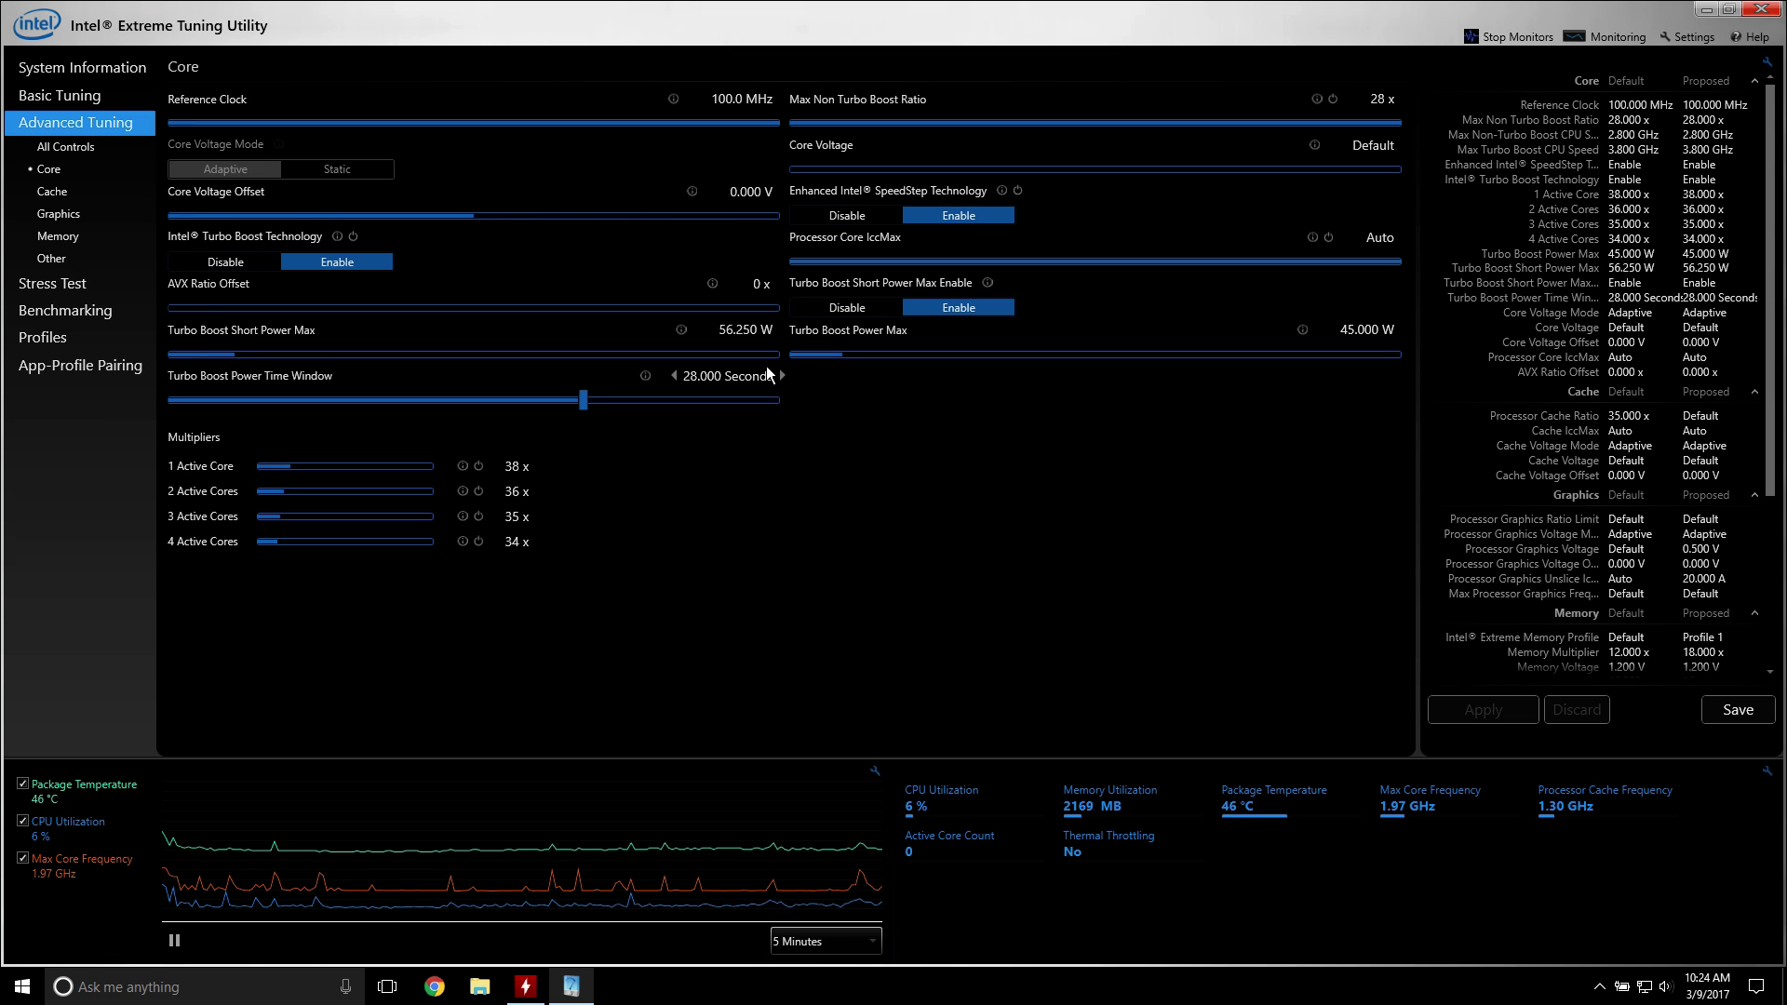
Step: Check HWMonitor, apply a -0.100 V core voltage offset, then bring HWMonitor back up
click(527, 988)
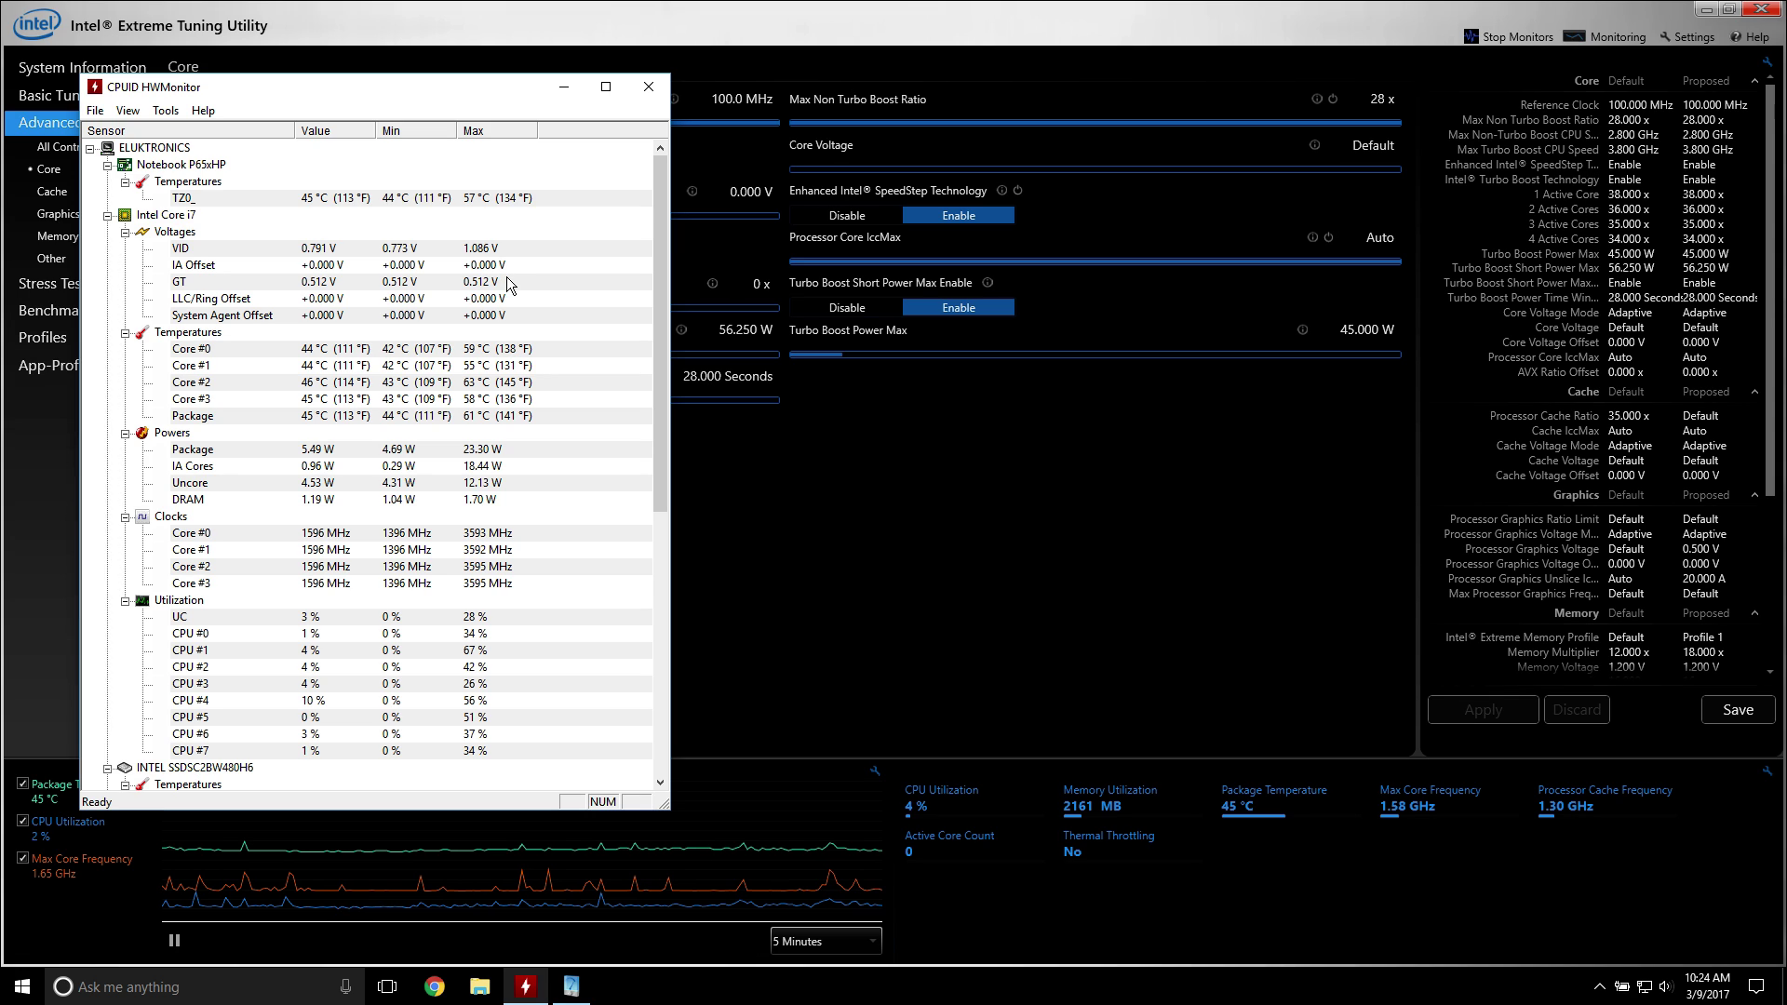
click(564, 88)
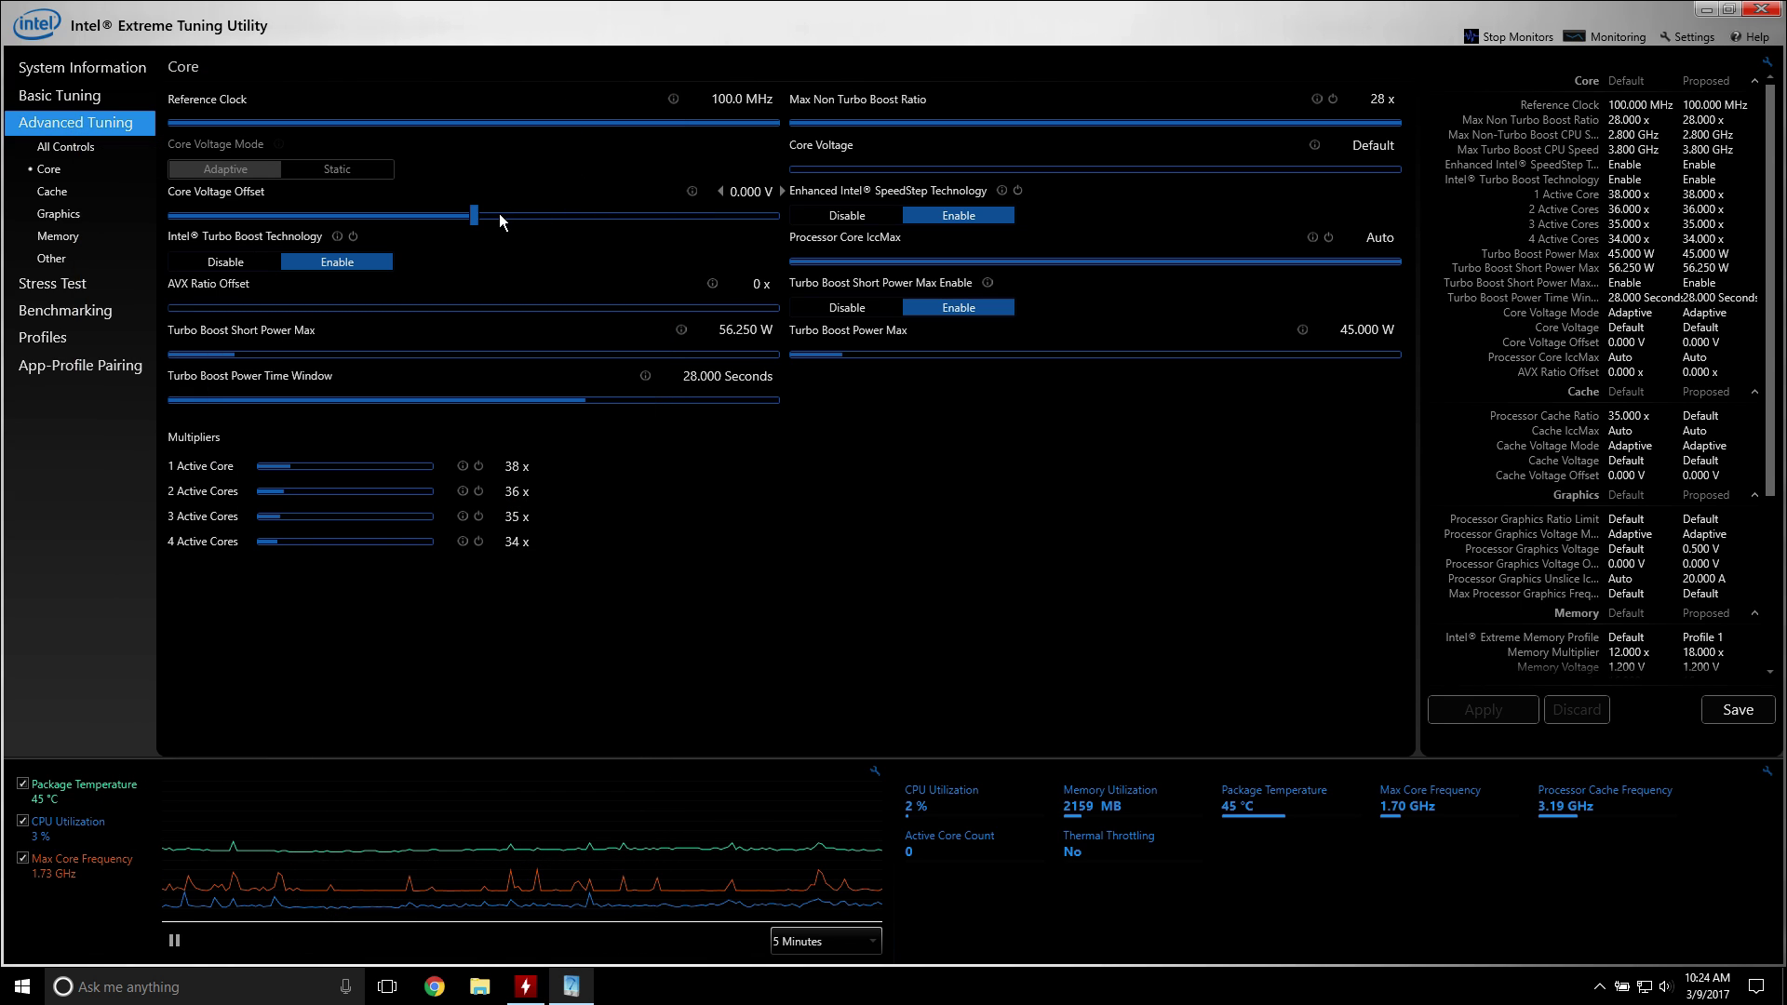
drag(475, 215, 460, 220)
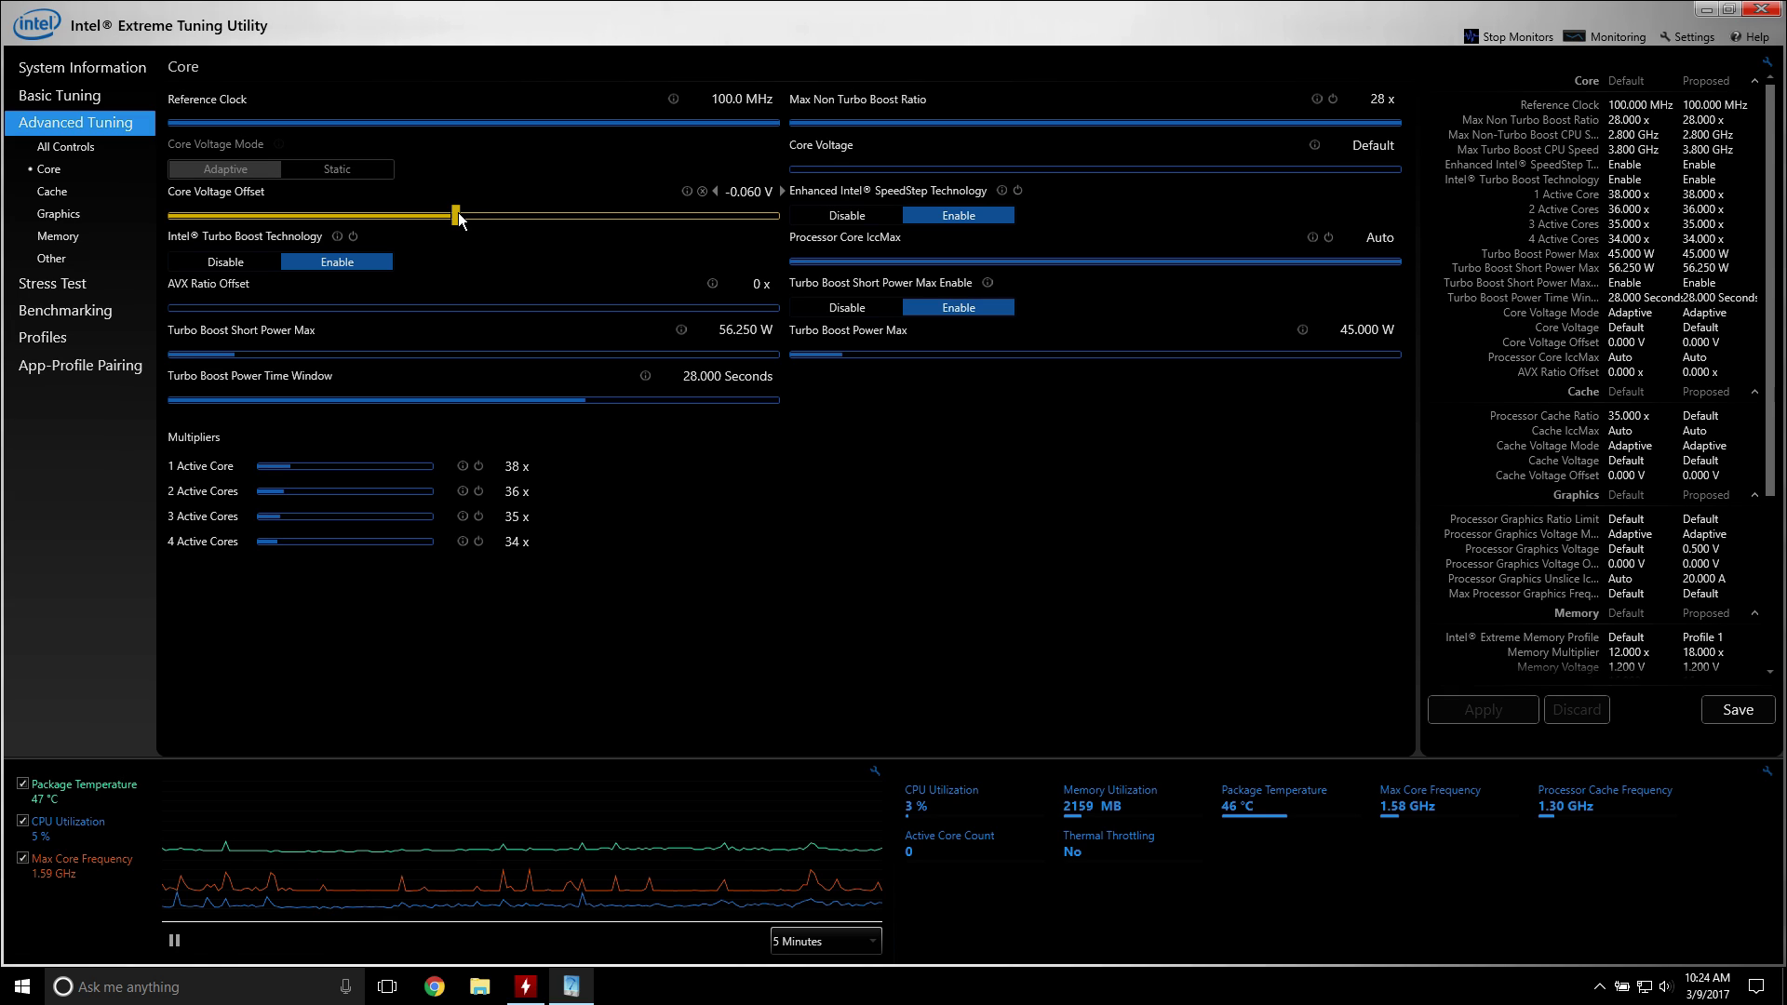
drag(460, 220, 447, 215)
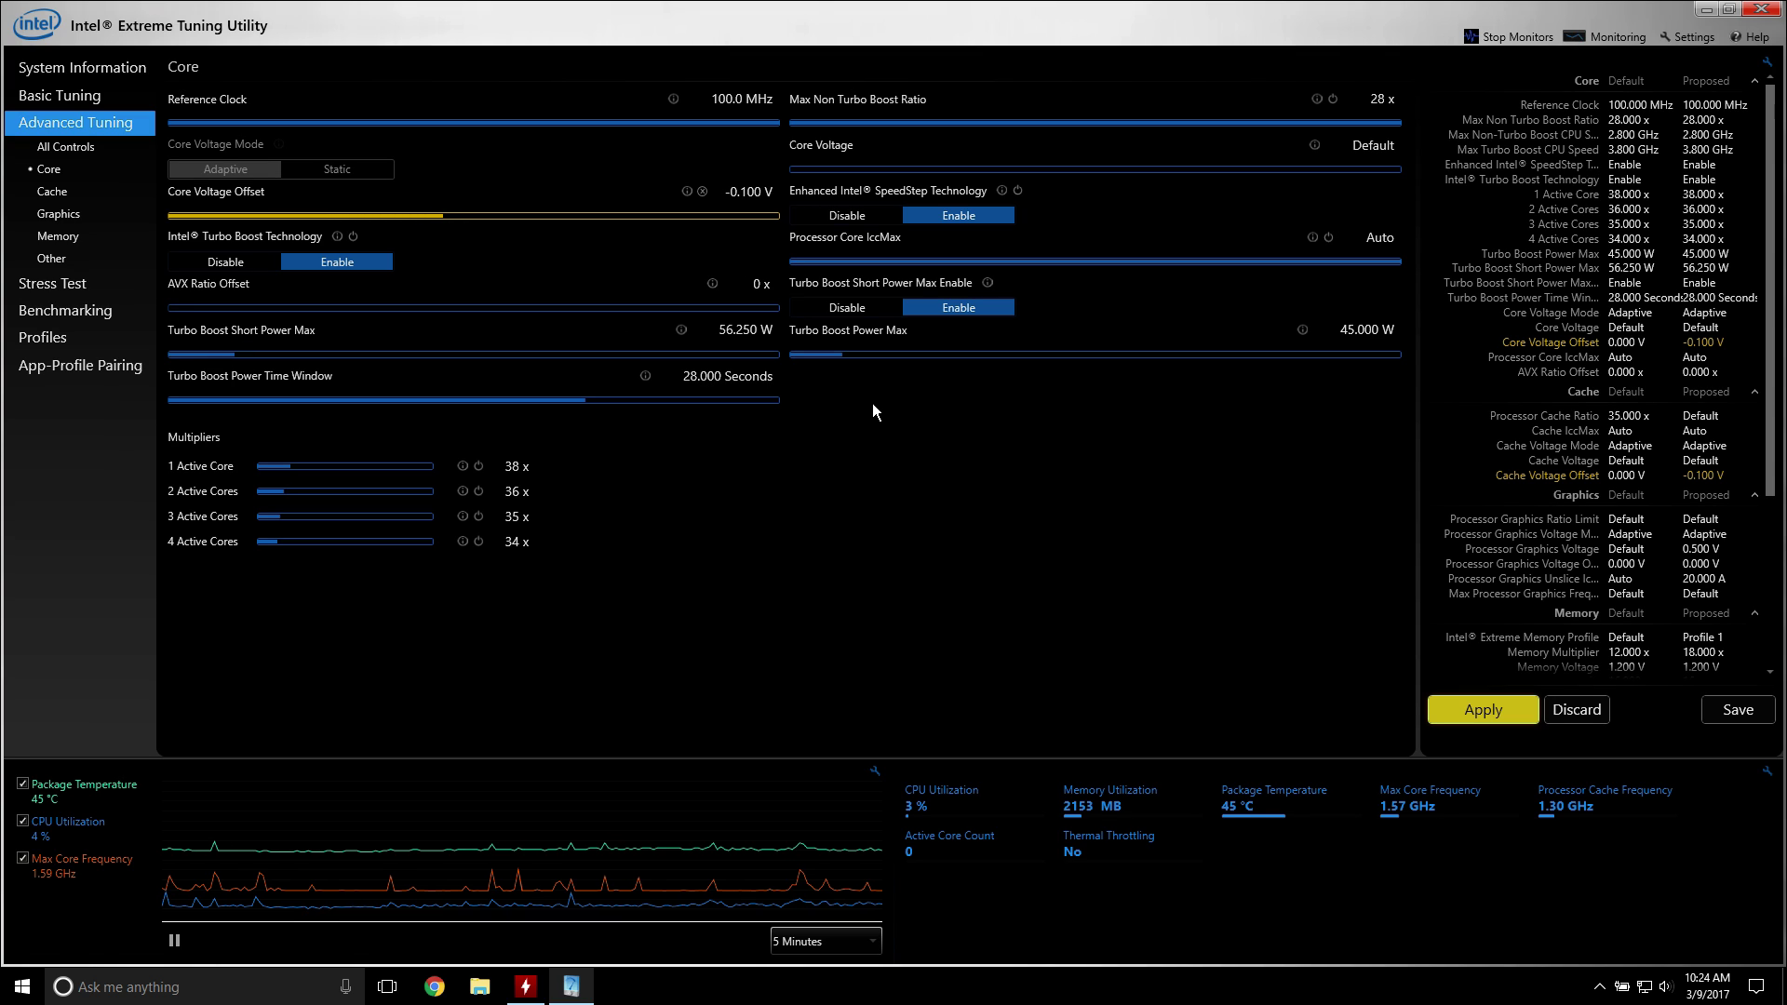
click(1468, 710)
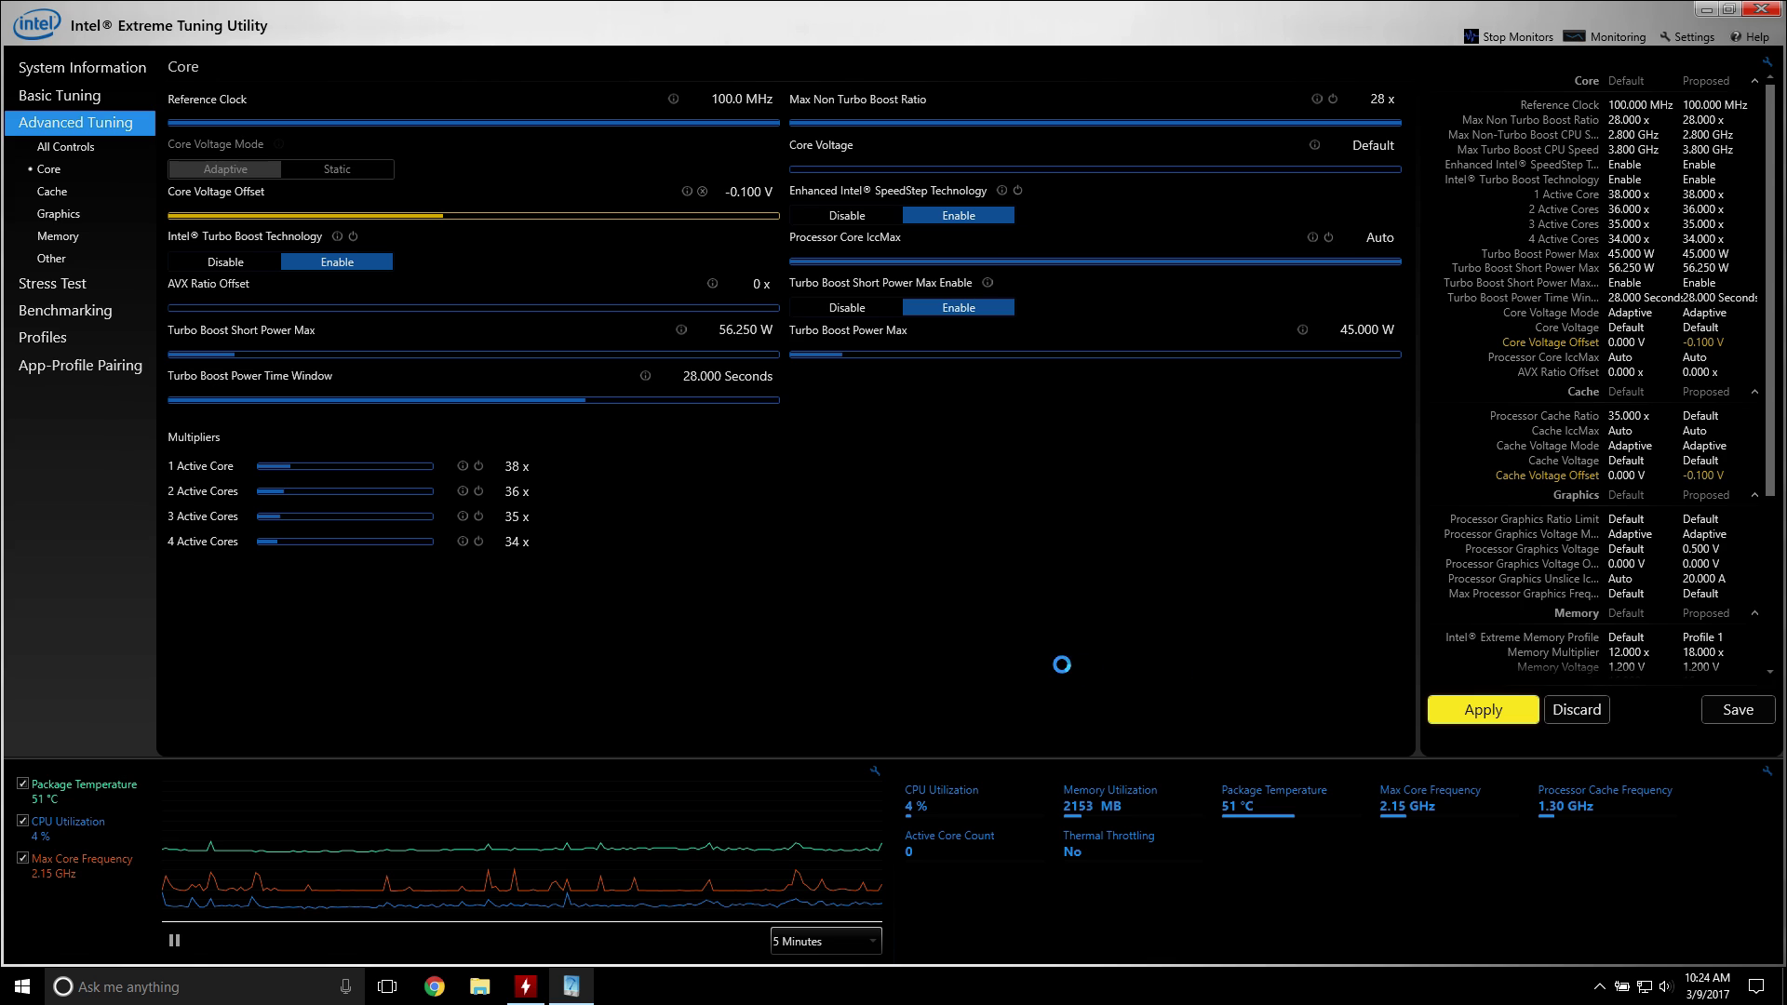
click(526, 992)
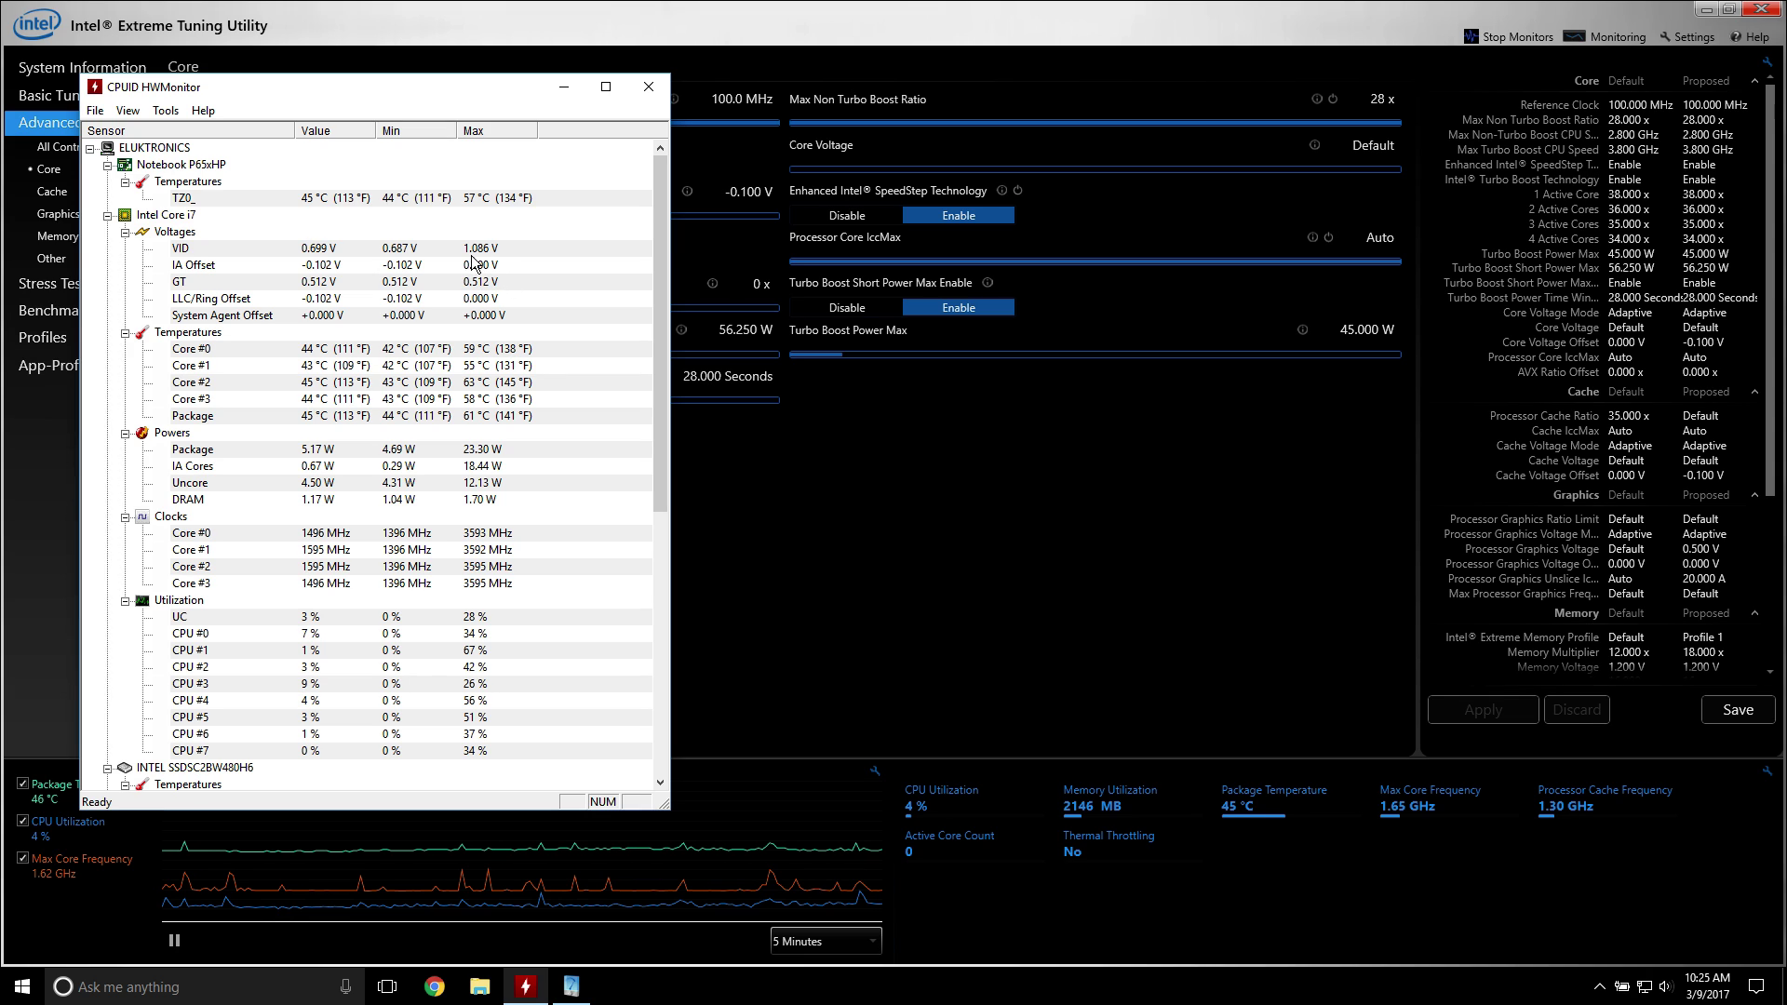
Step: Clear HWMonitor's Min/Max readings via the View menu, then return to XTU
click(166, 110)
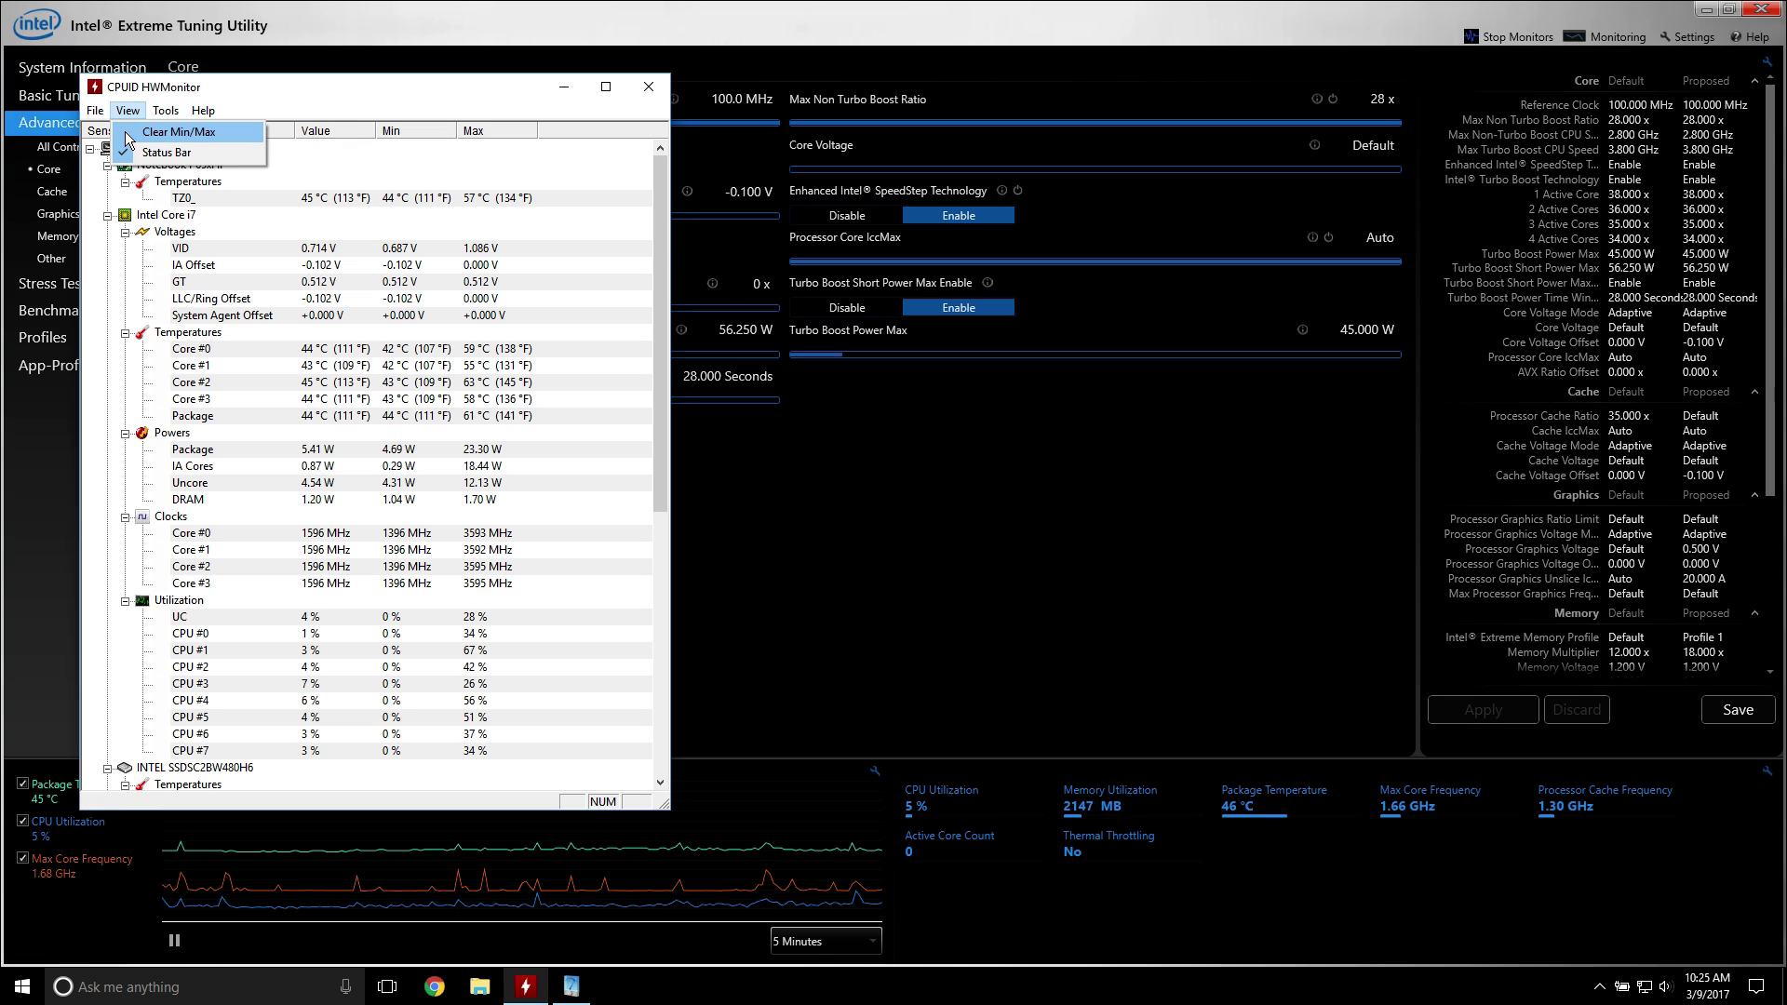
click(129, 137)
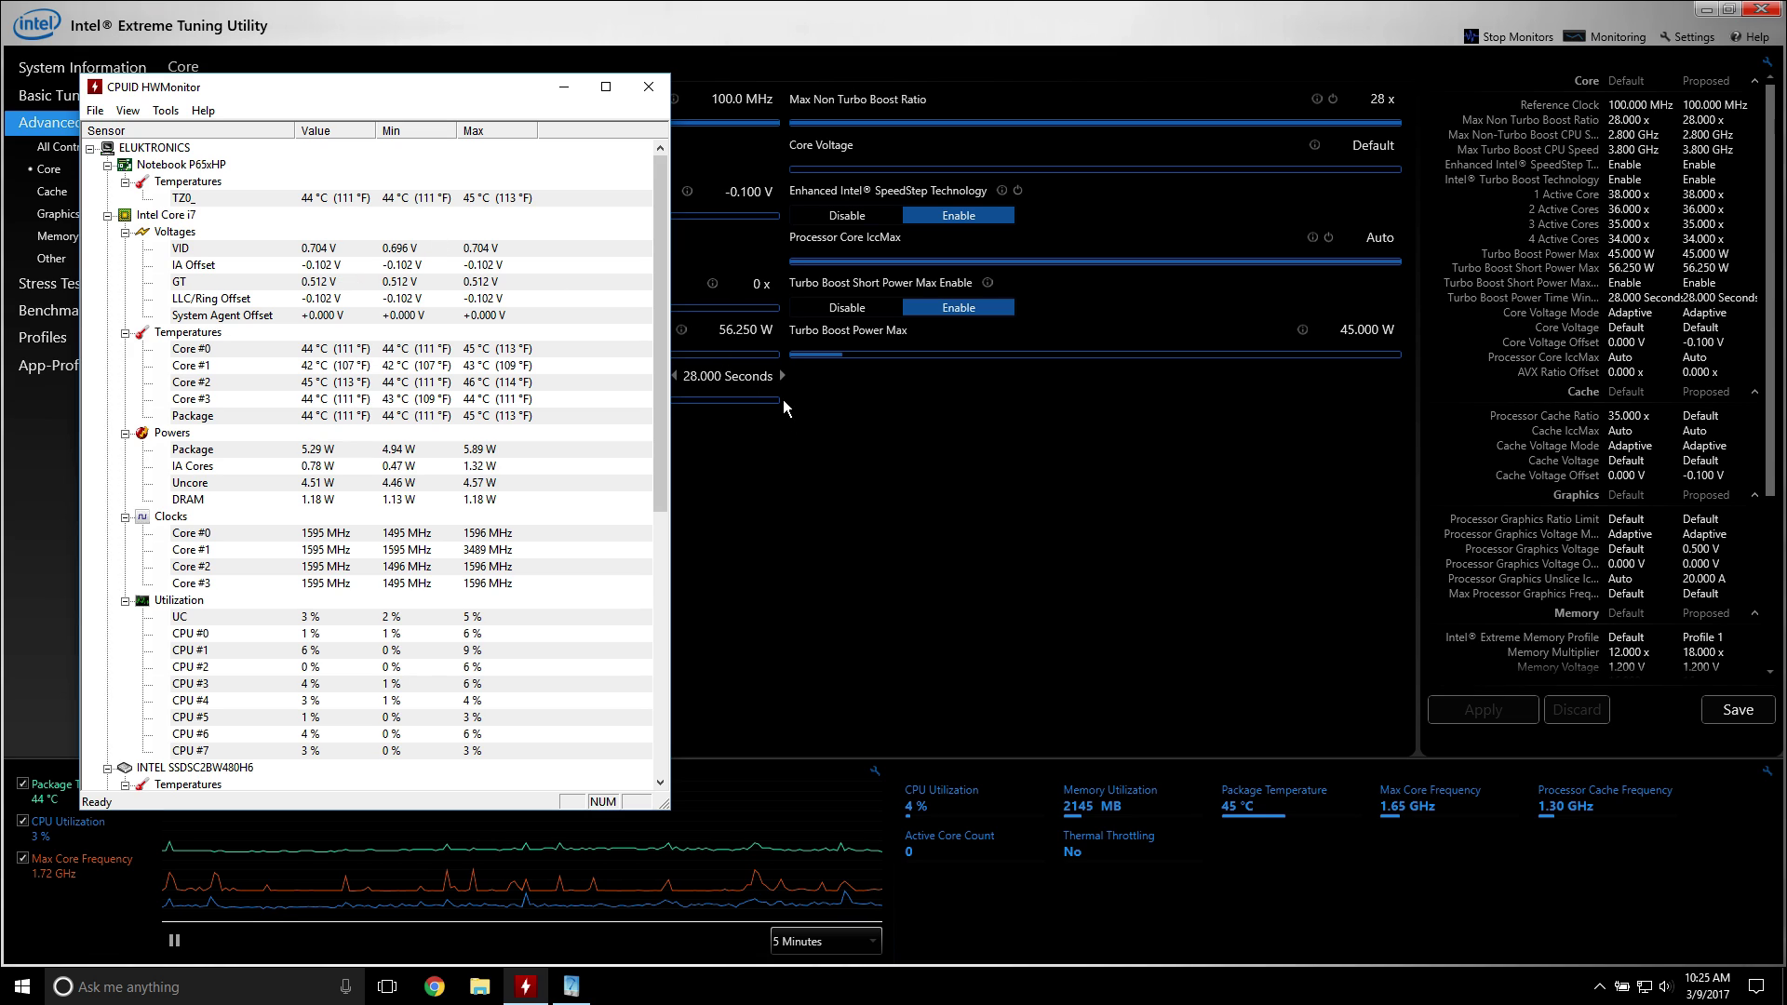
click(787, 484)
Step: Lower the core voltage offset slider to -0.150 V and apply it
drag(447, 220, 432, 218)
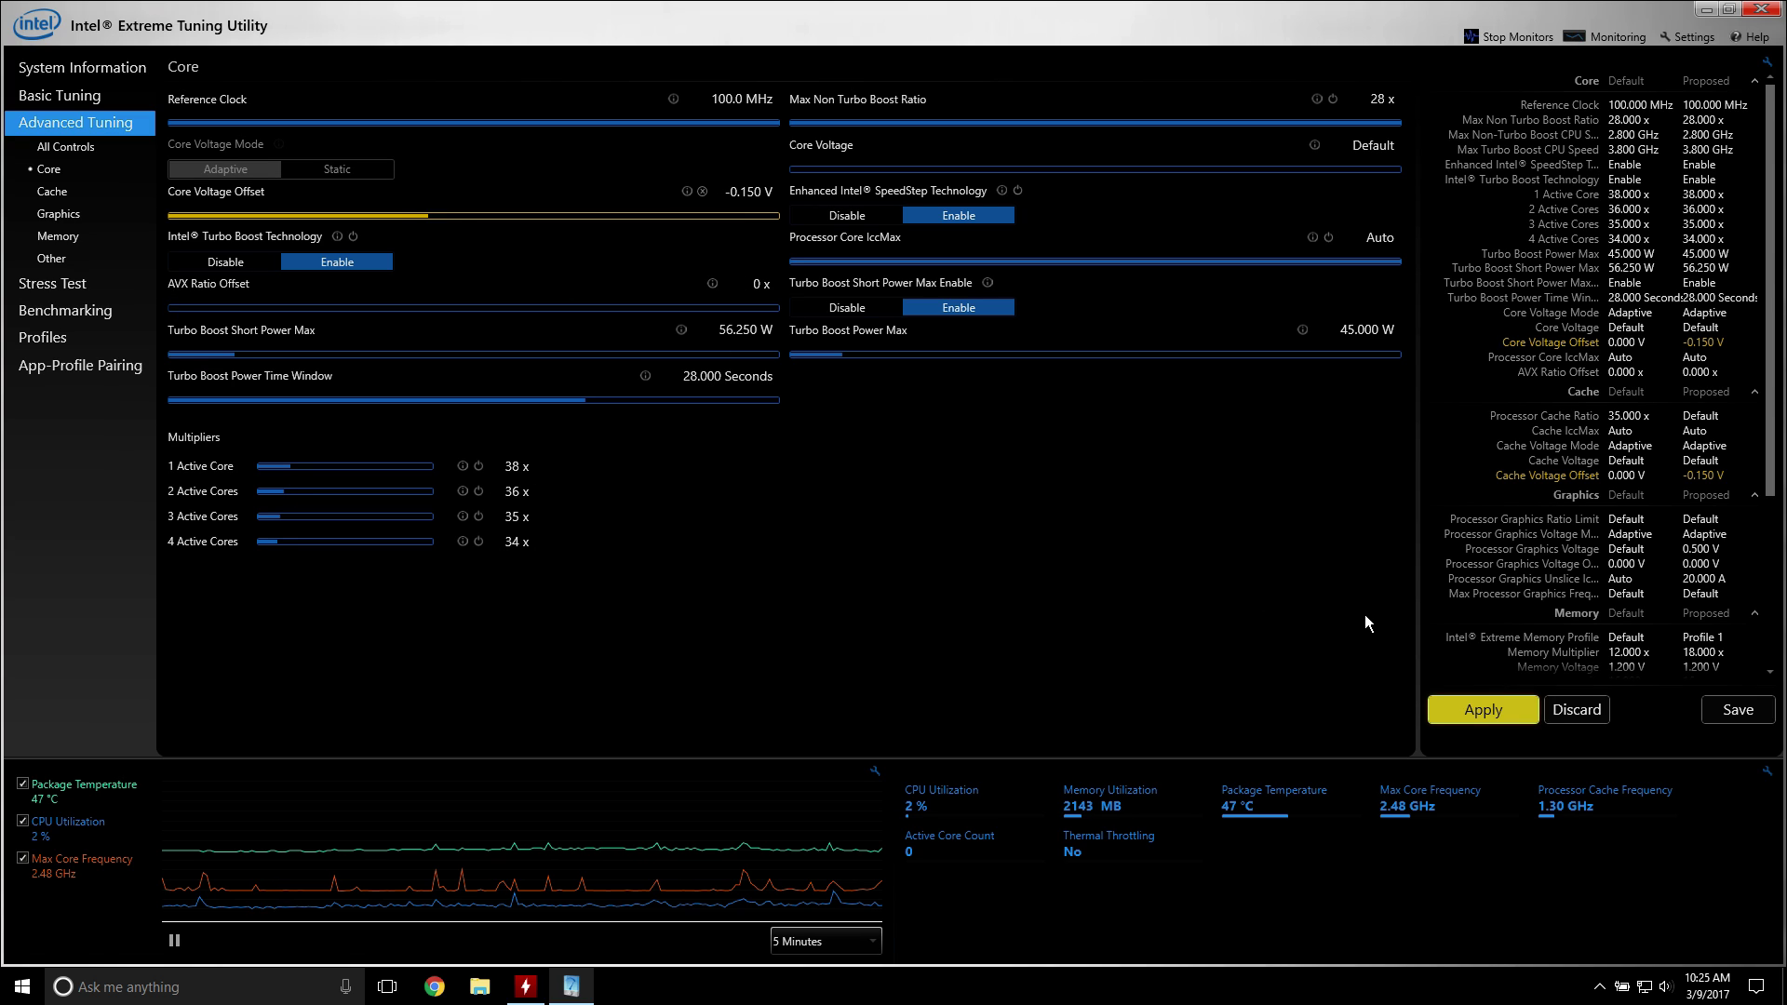
click(1482, 710)
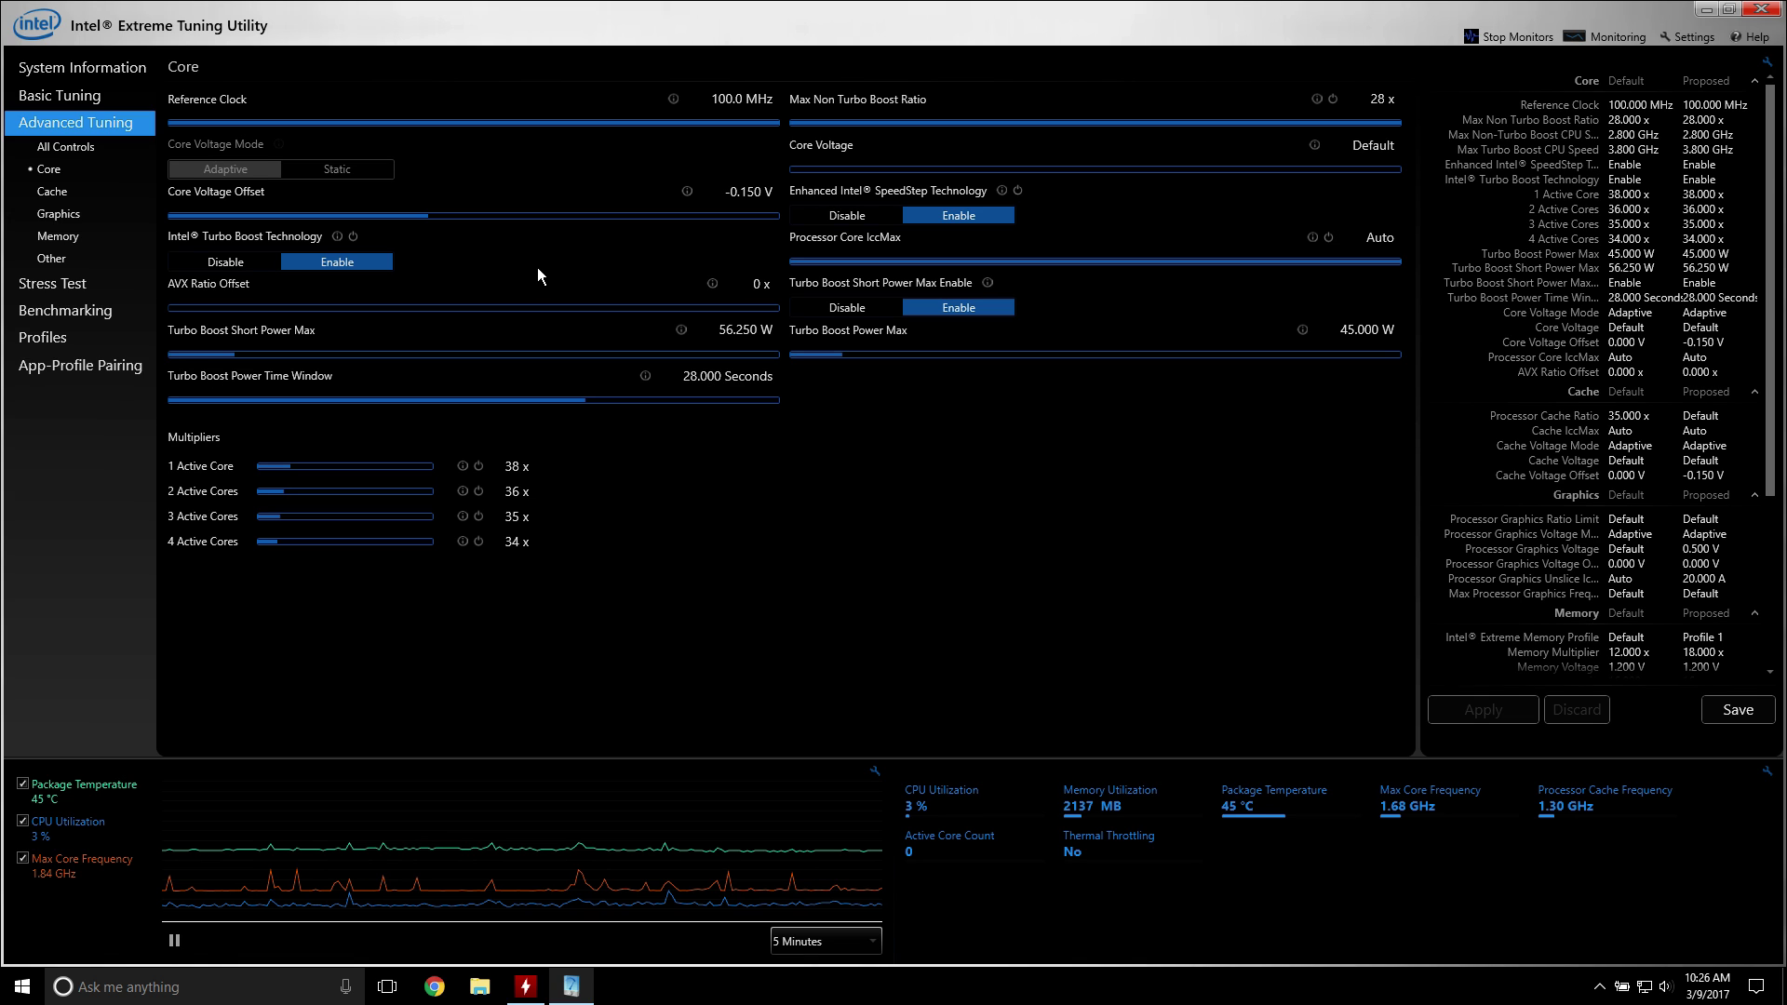
Step: Close Intel XTU and exit its background program from the system tray
click(1762, 10)
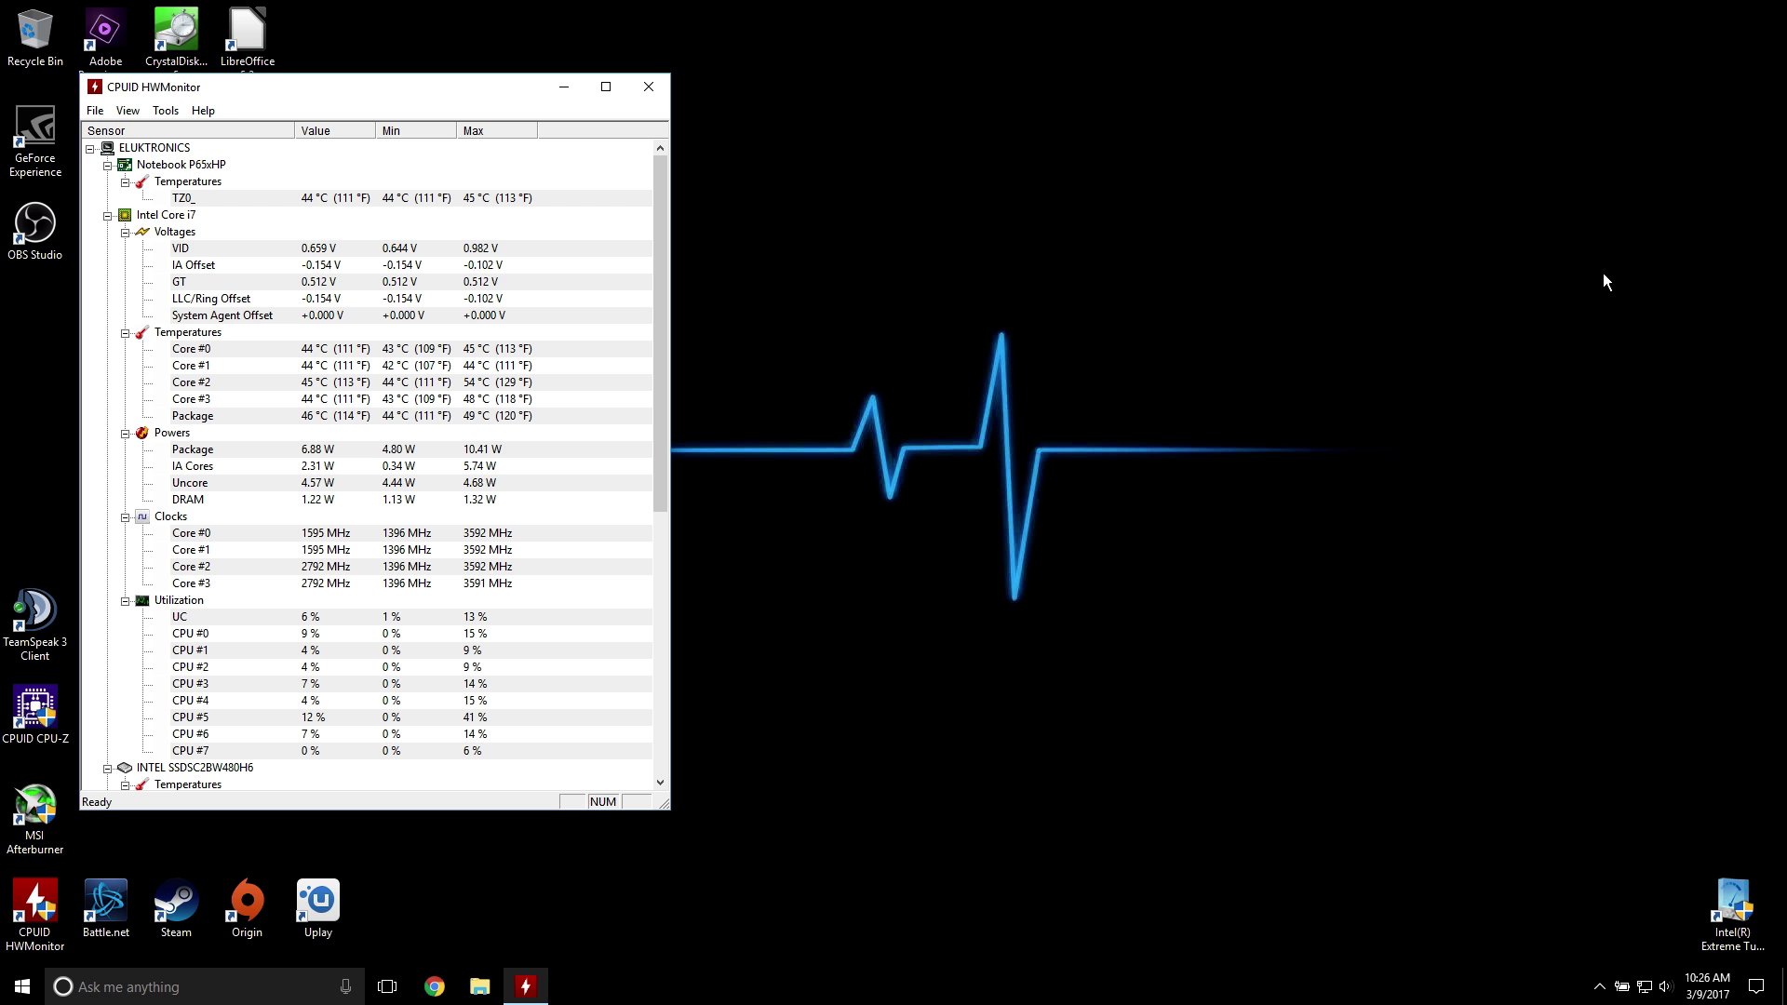
click(1599, 987)
right_click(1564, 947)
click(1517, 938)
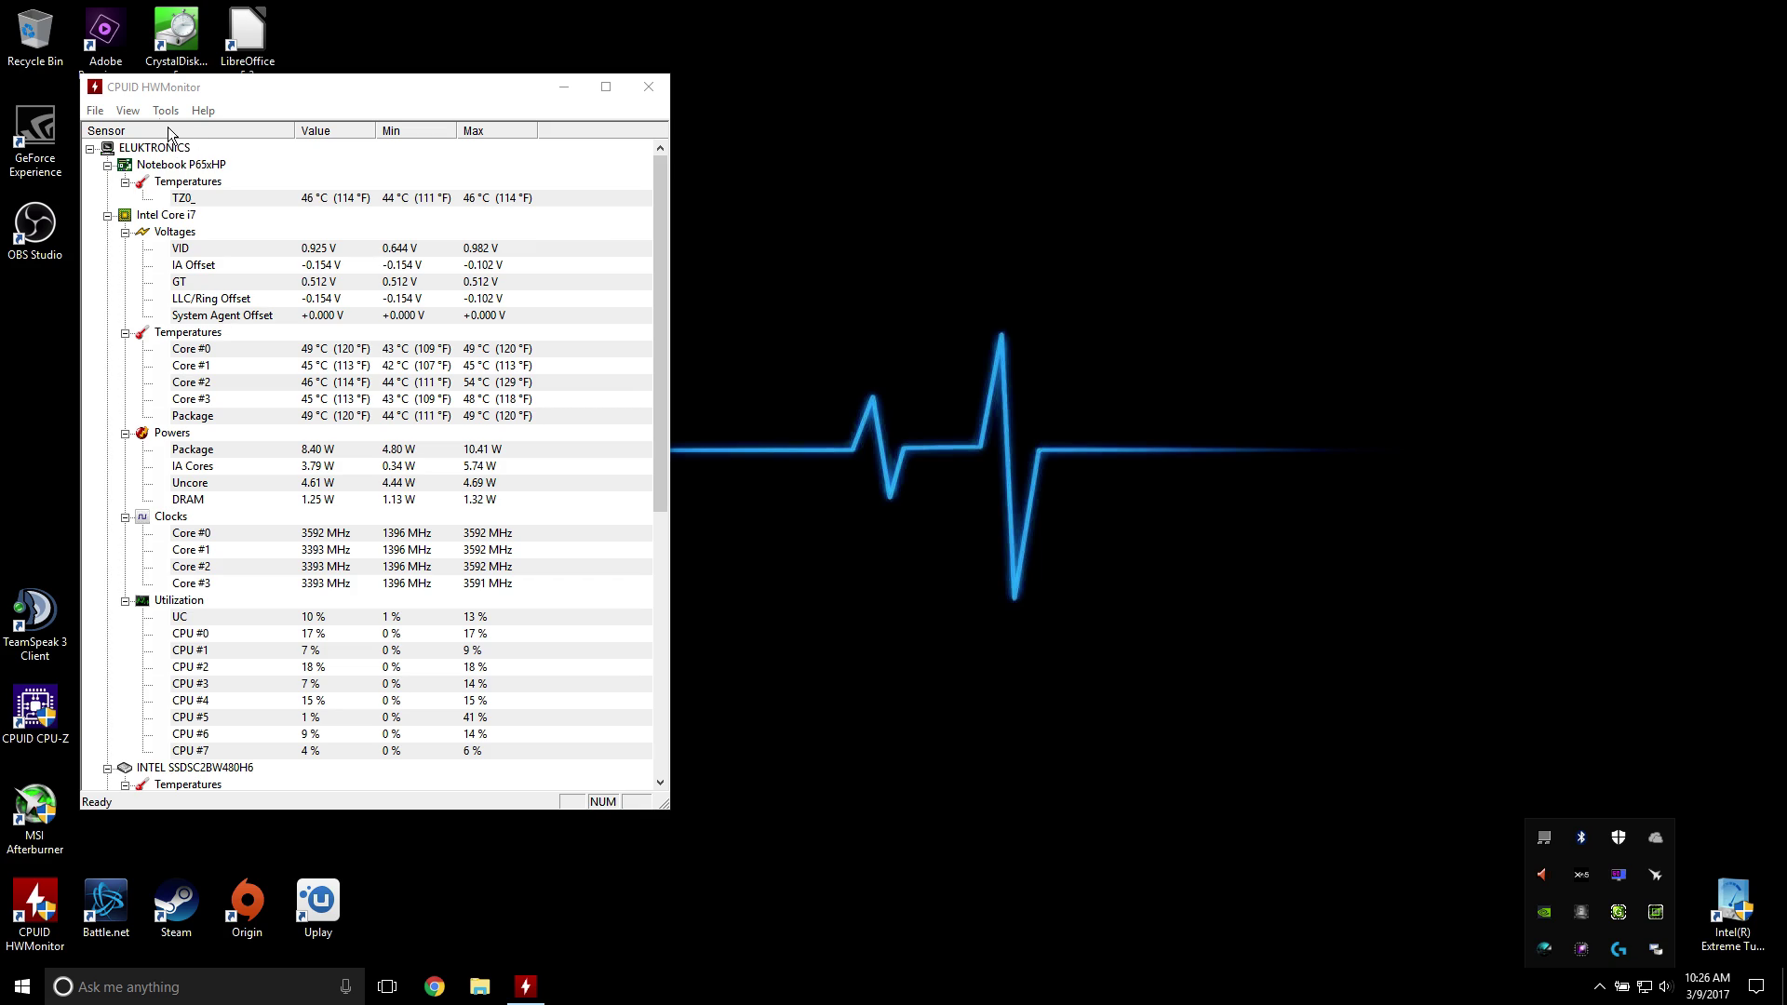
Step: Clear HWMonitor's Min/Max readings and minimize its window
click(127, 109)
click(168, 127)
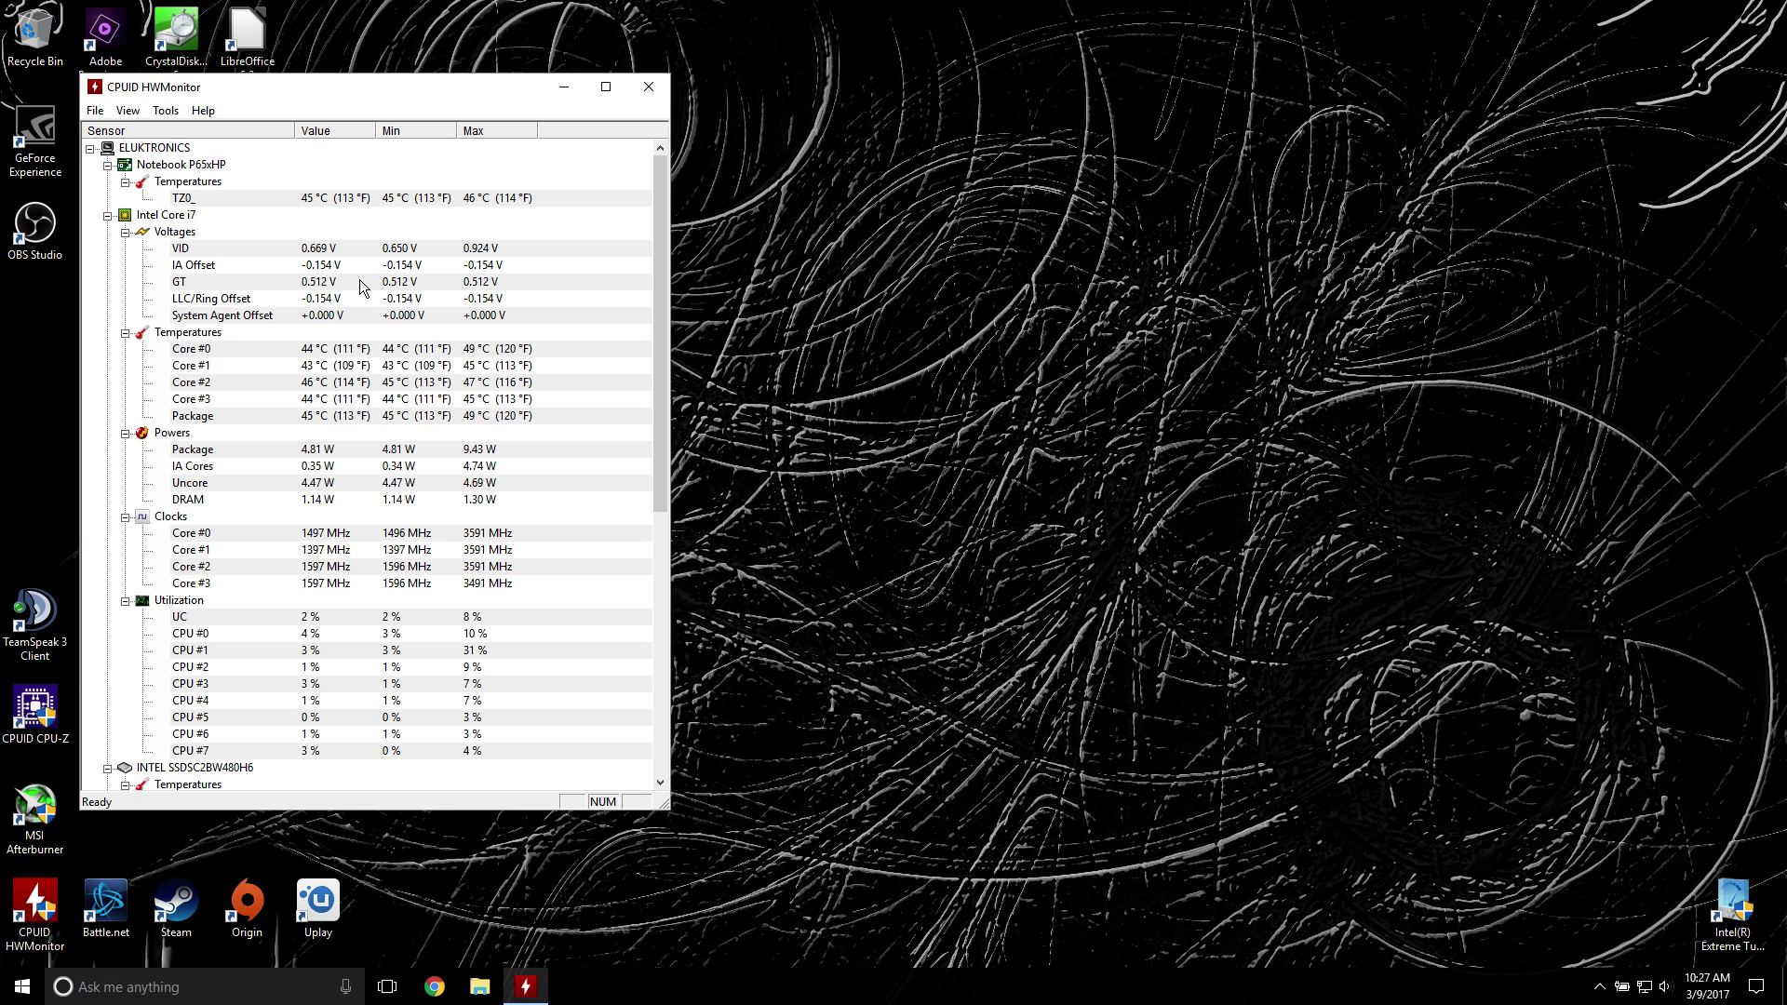
click(562, 85)
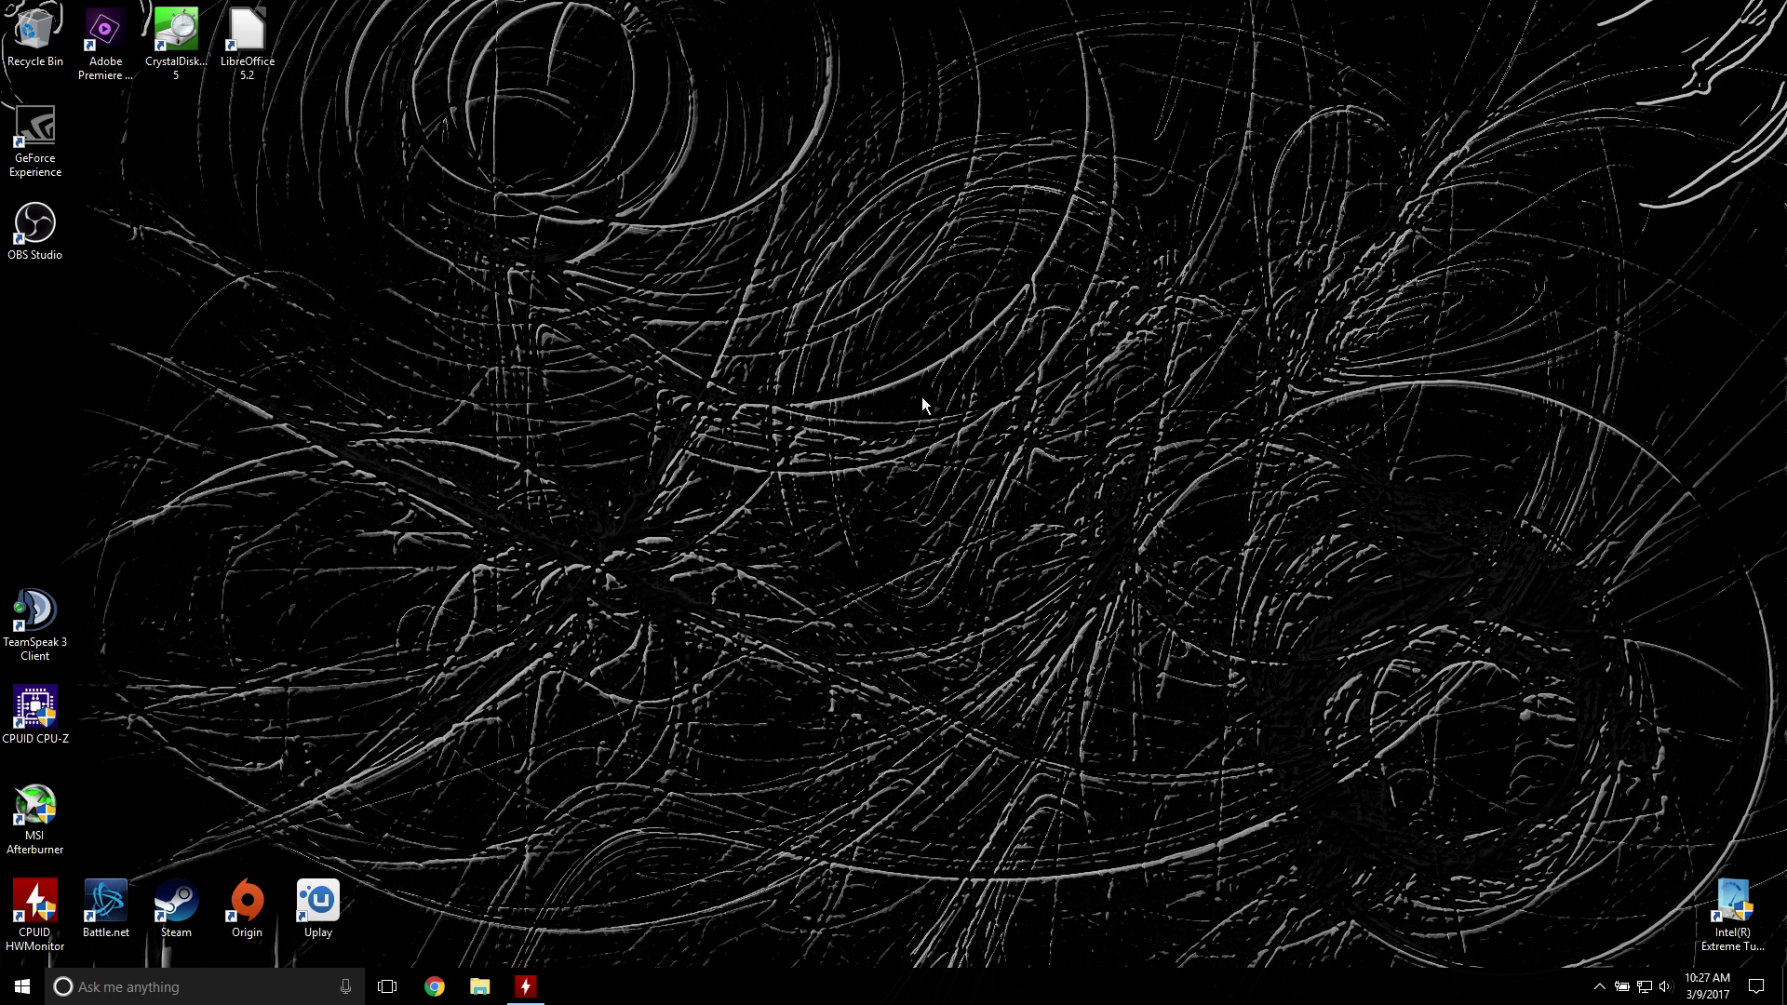
Step: Move the XTU shortcut back in place, check the tray, and restore HWMonitor showing -0.154 V IA Offset
drag(1723, 912, 942, 673)
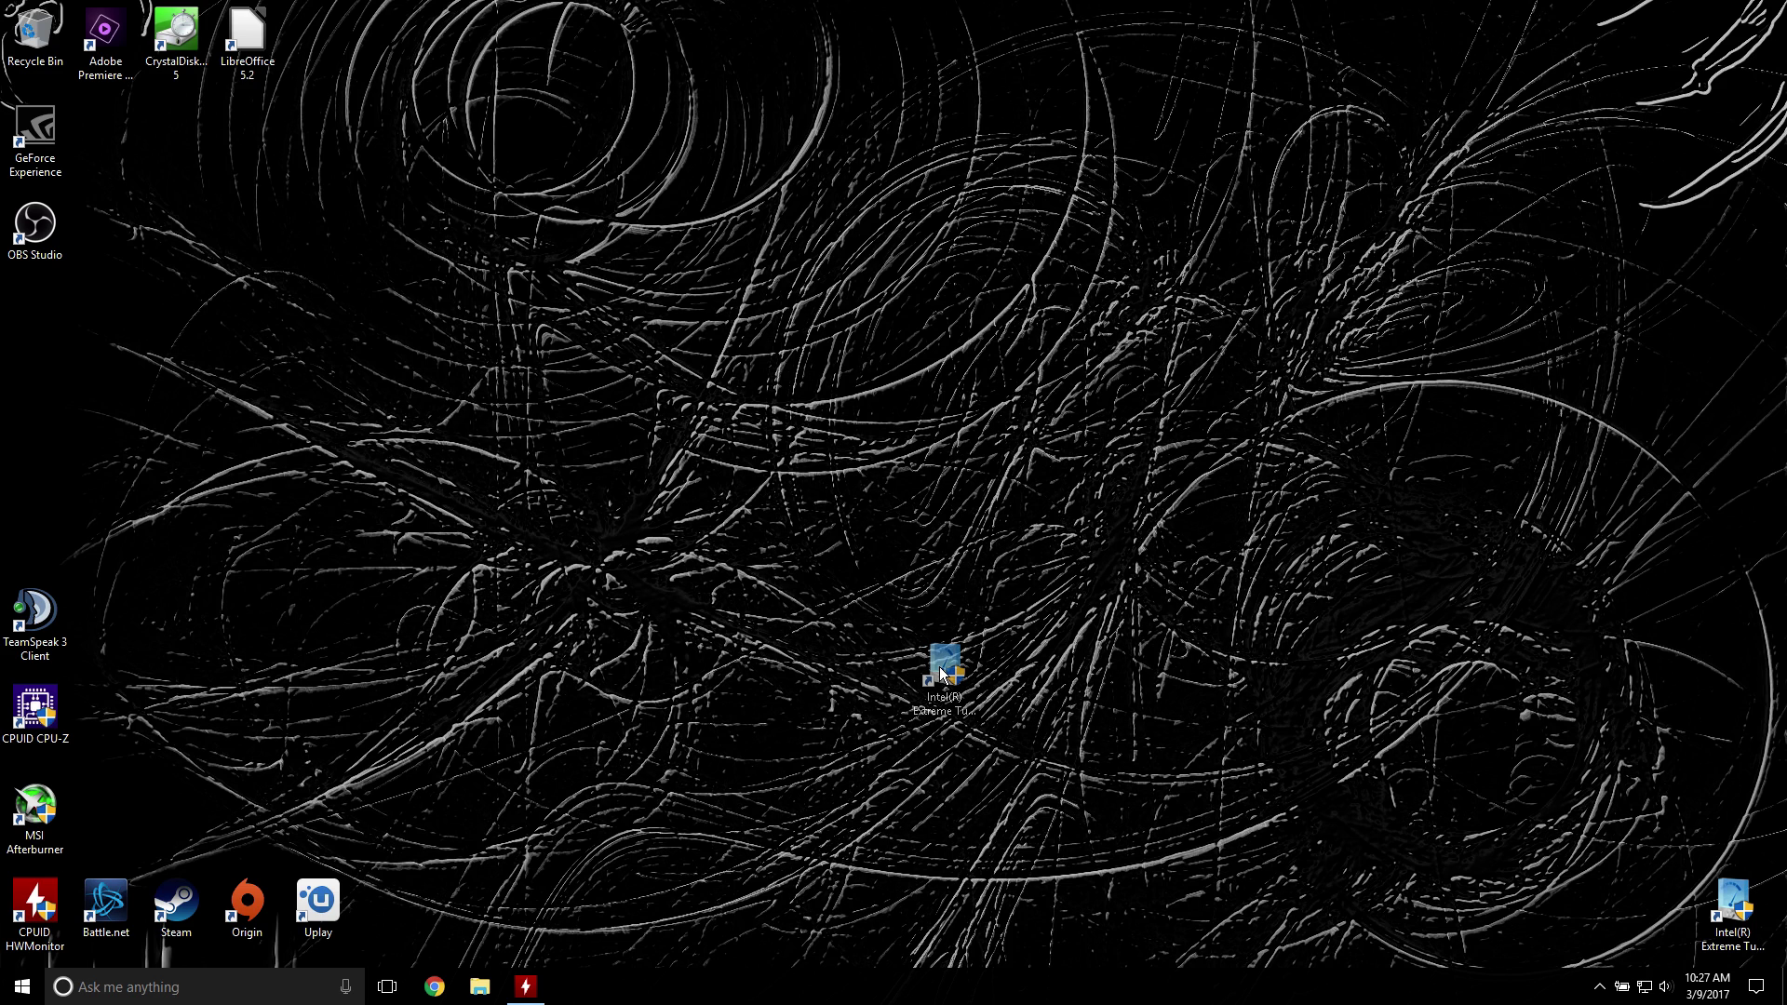
drag(942, 672, 1731, 902)
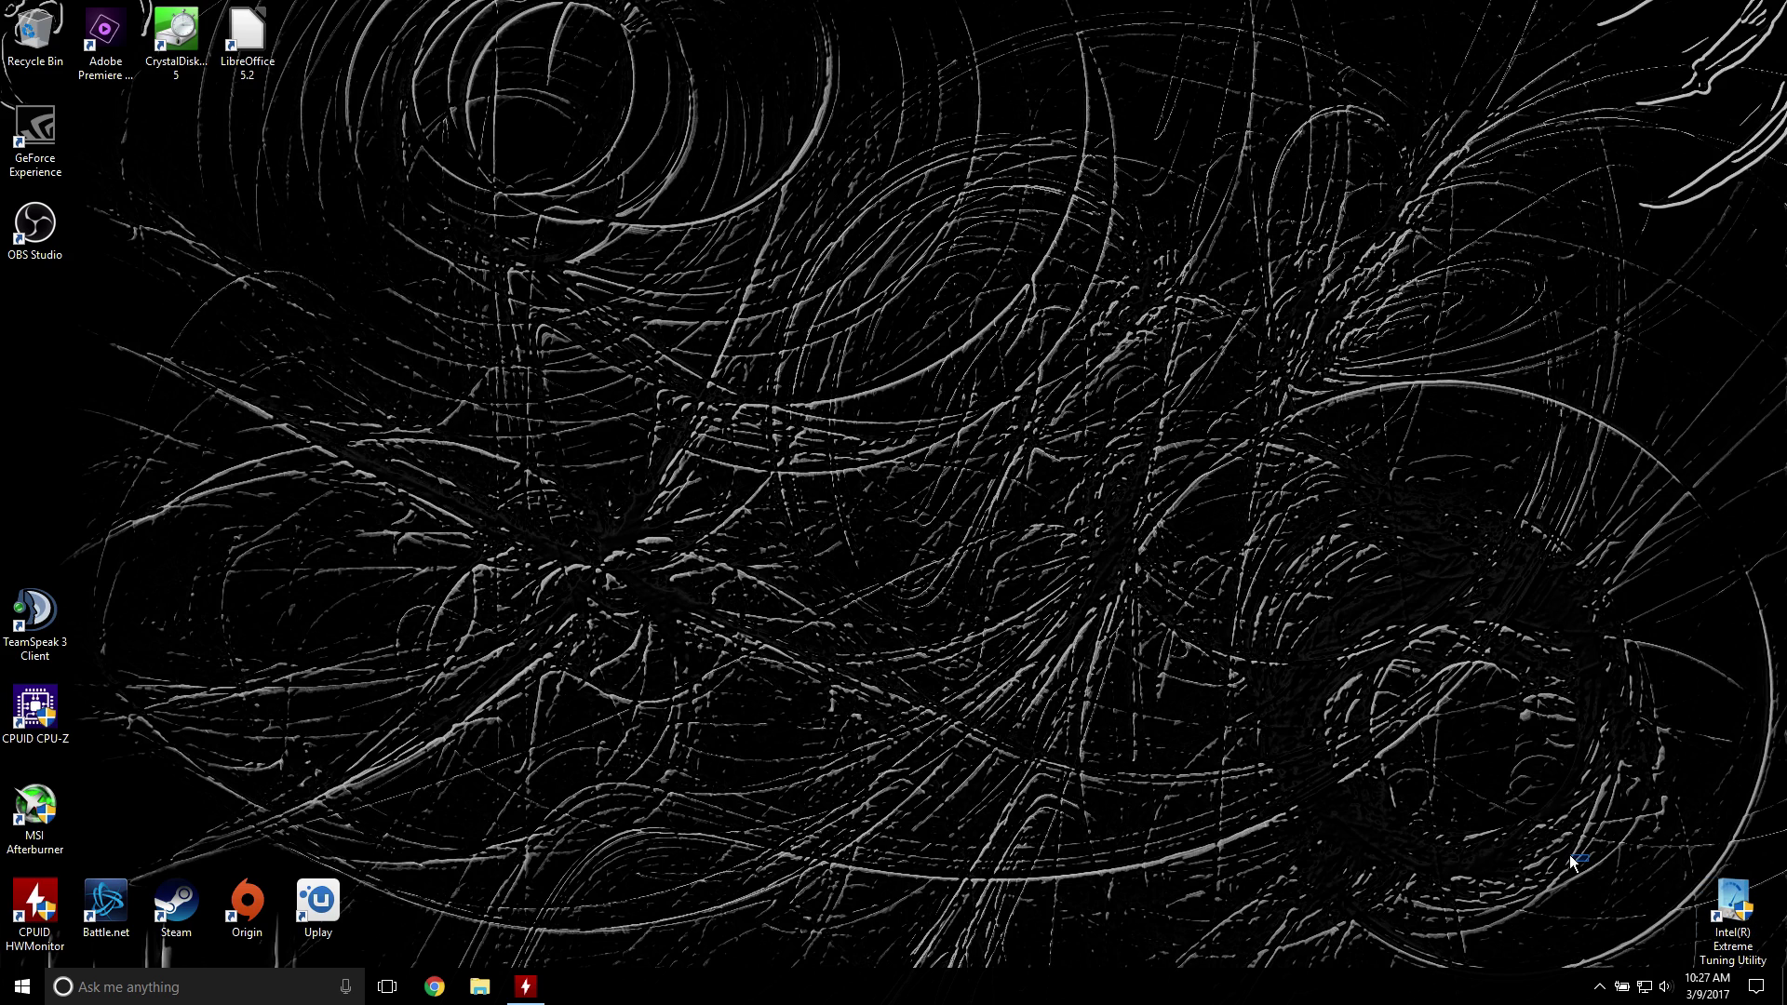
click(1598, 987)
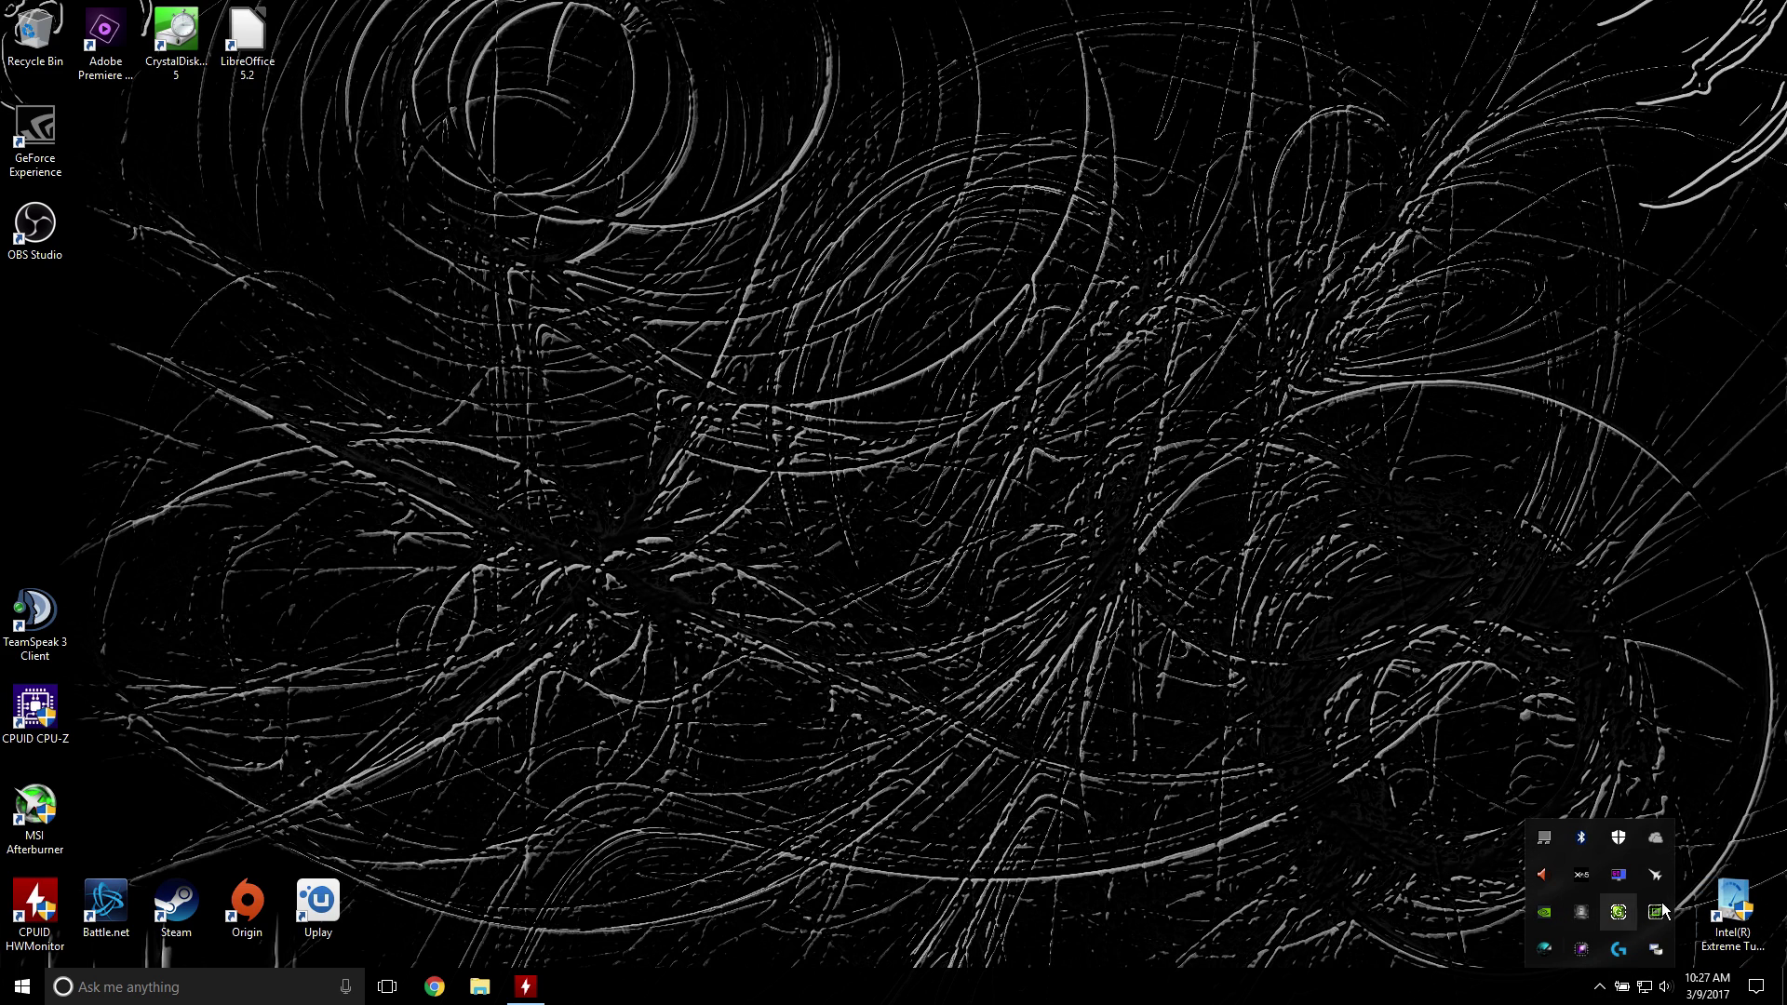
click(1314, 870)
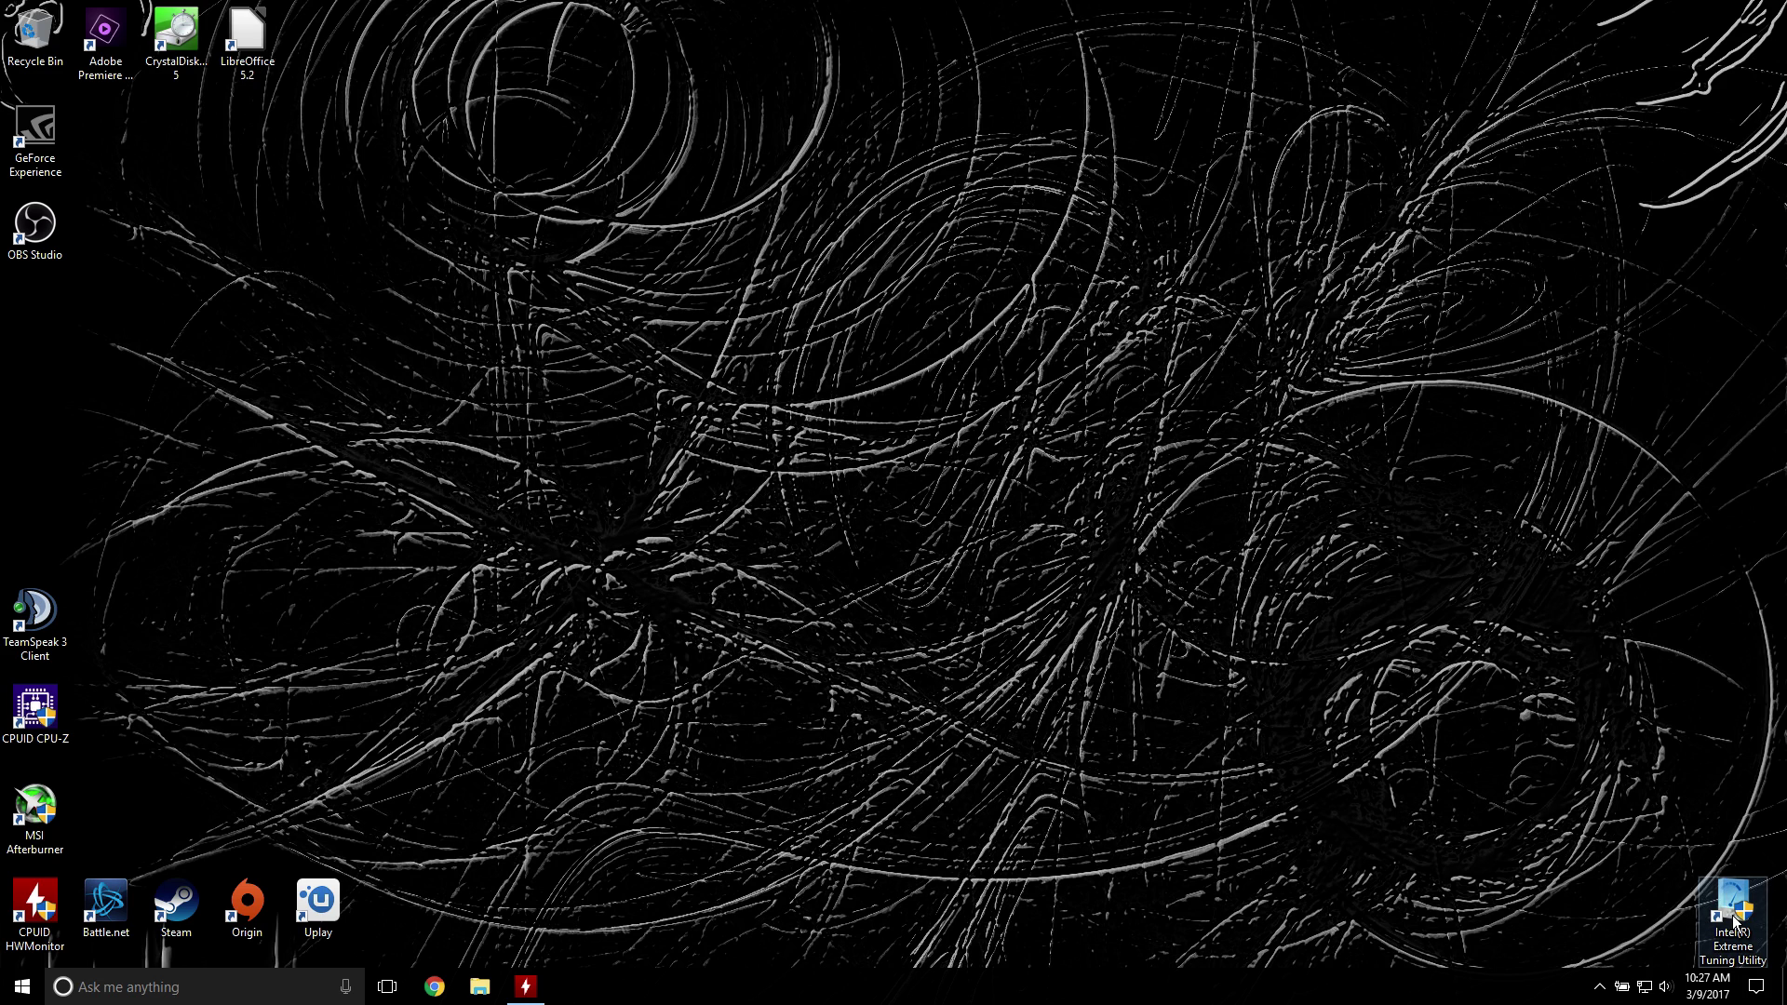
mouse_move(1748, 905)
mouse_down()
mouse_move(350, 267)
mouse_move(76, 58)
mouse_move(1593, 862)
mouse_move(1748, 904)
mouse_up()
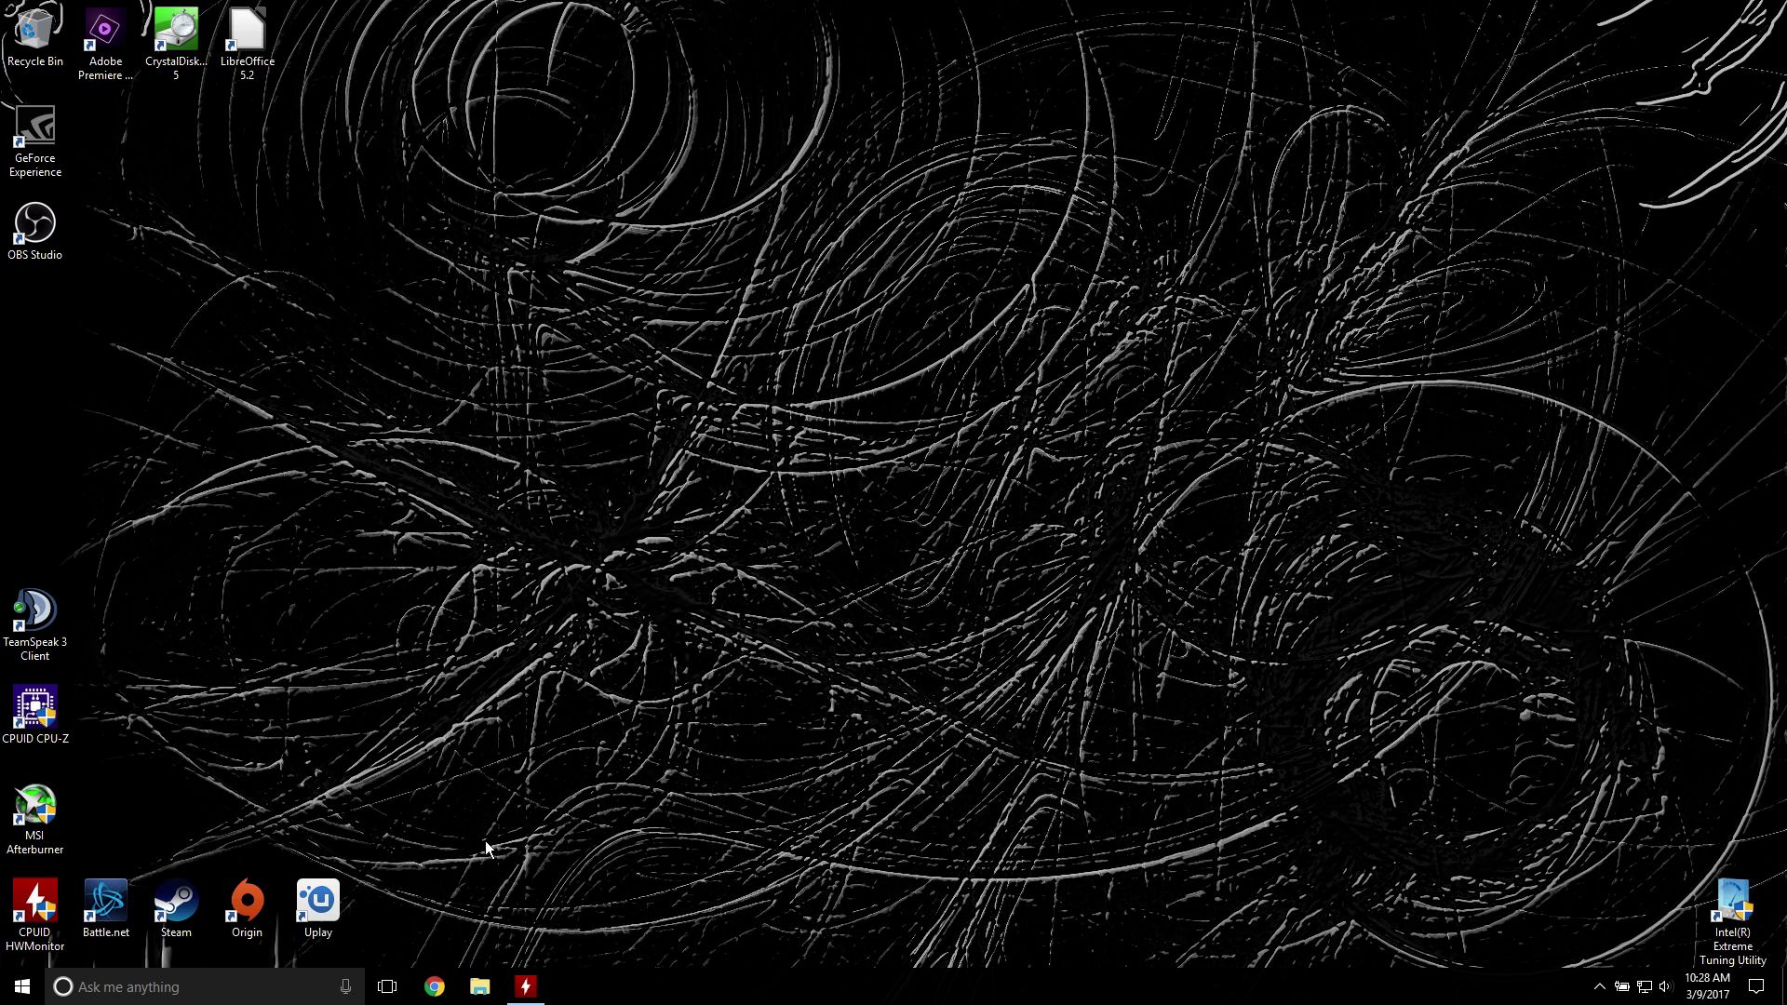
click(523, 988)
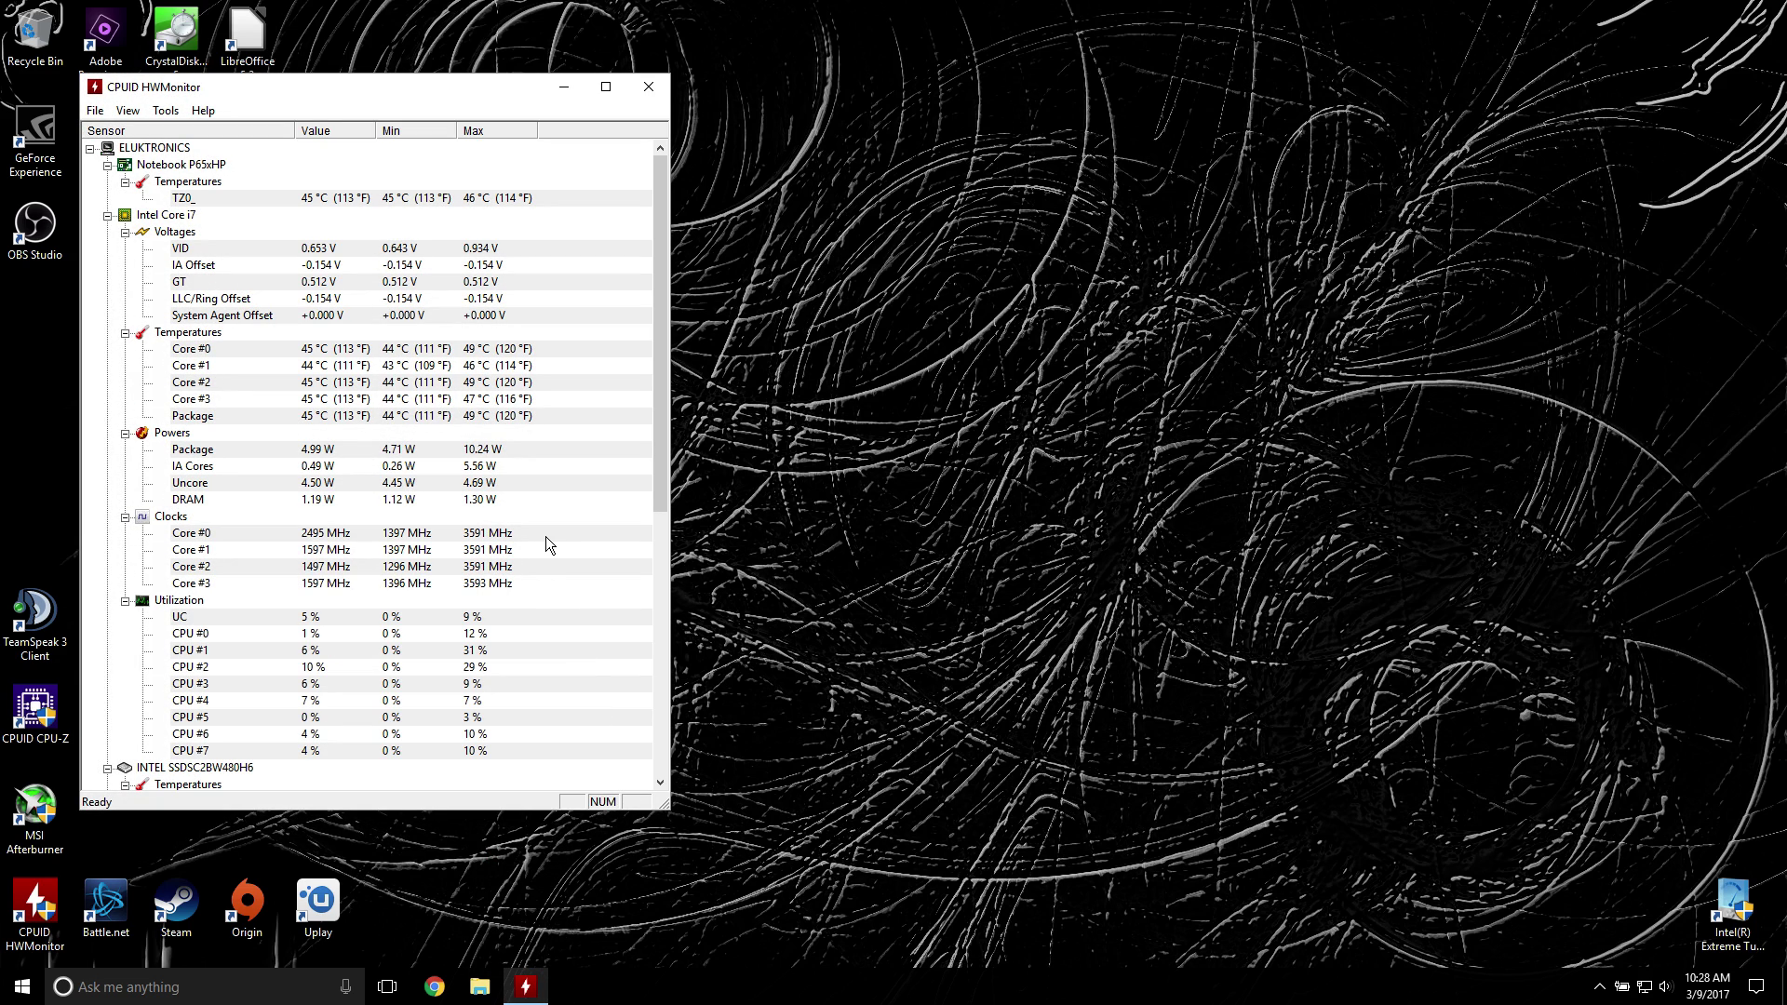
Step: Minimize HWMonitor and relaunch Intel XTU from its desktop shortcut with administrator approval
click(564, 88)
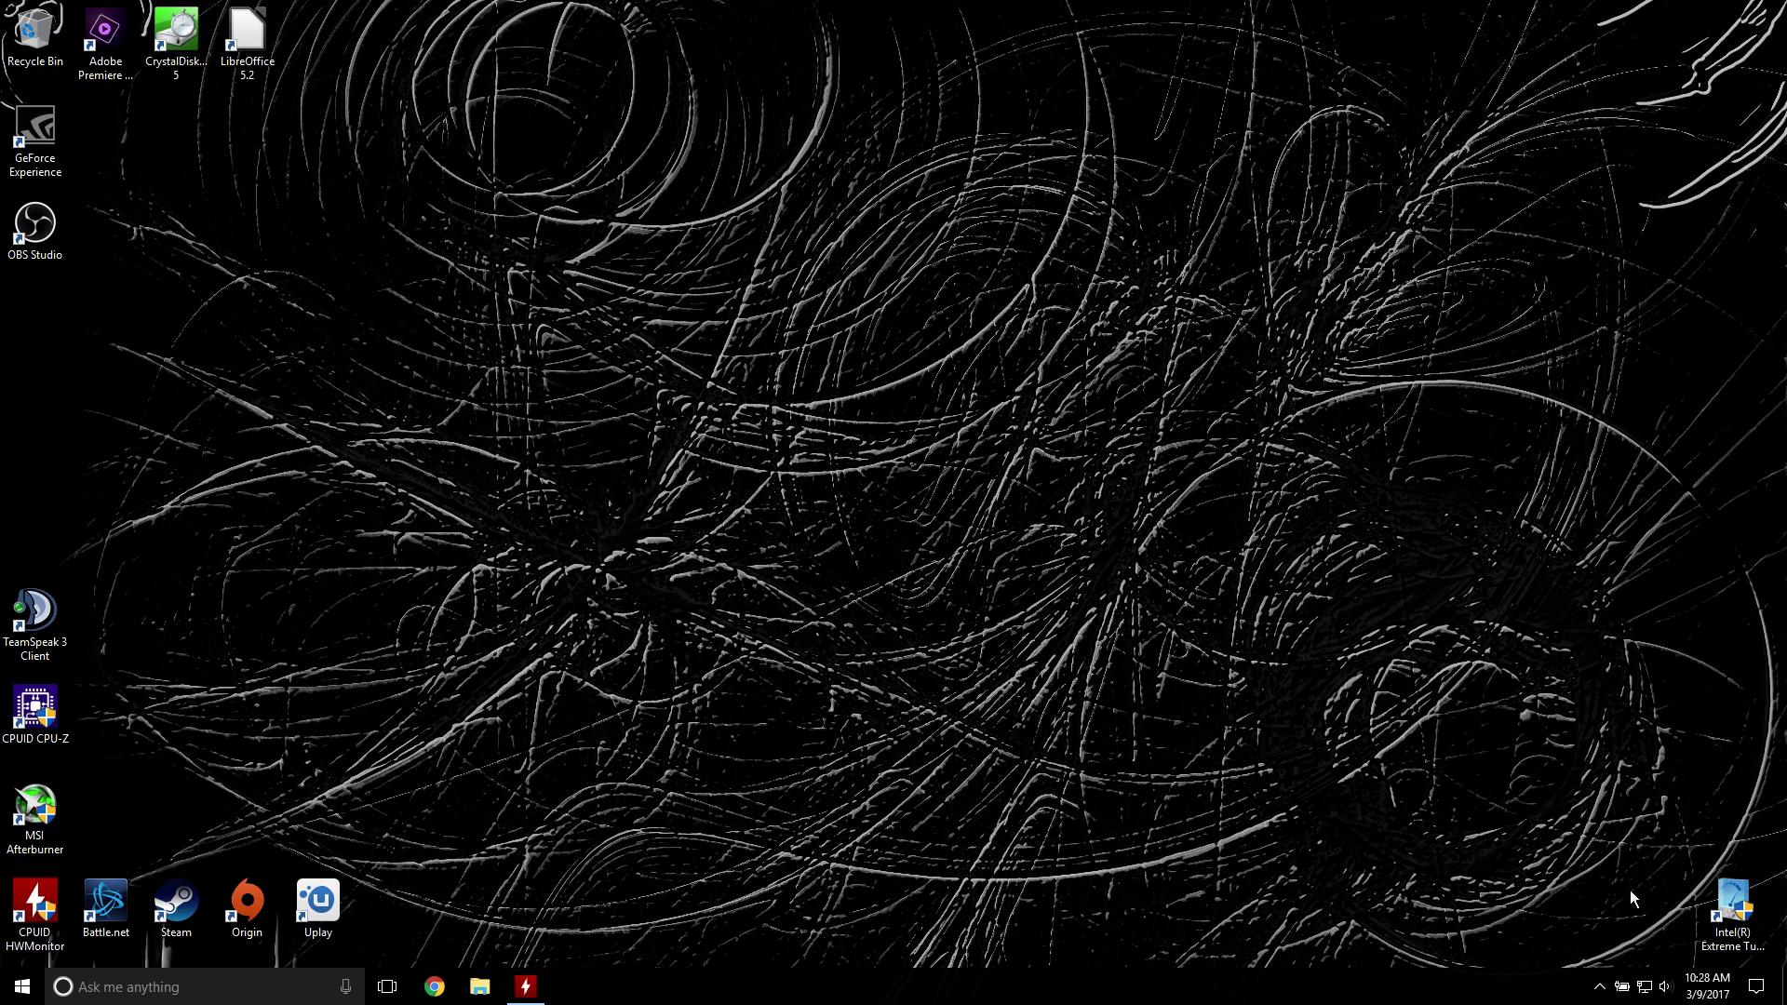
double_click(1731, 908)
click(931, 622)
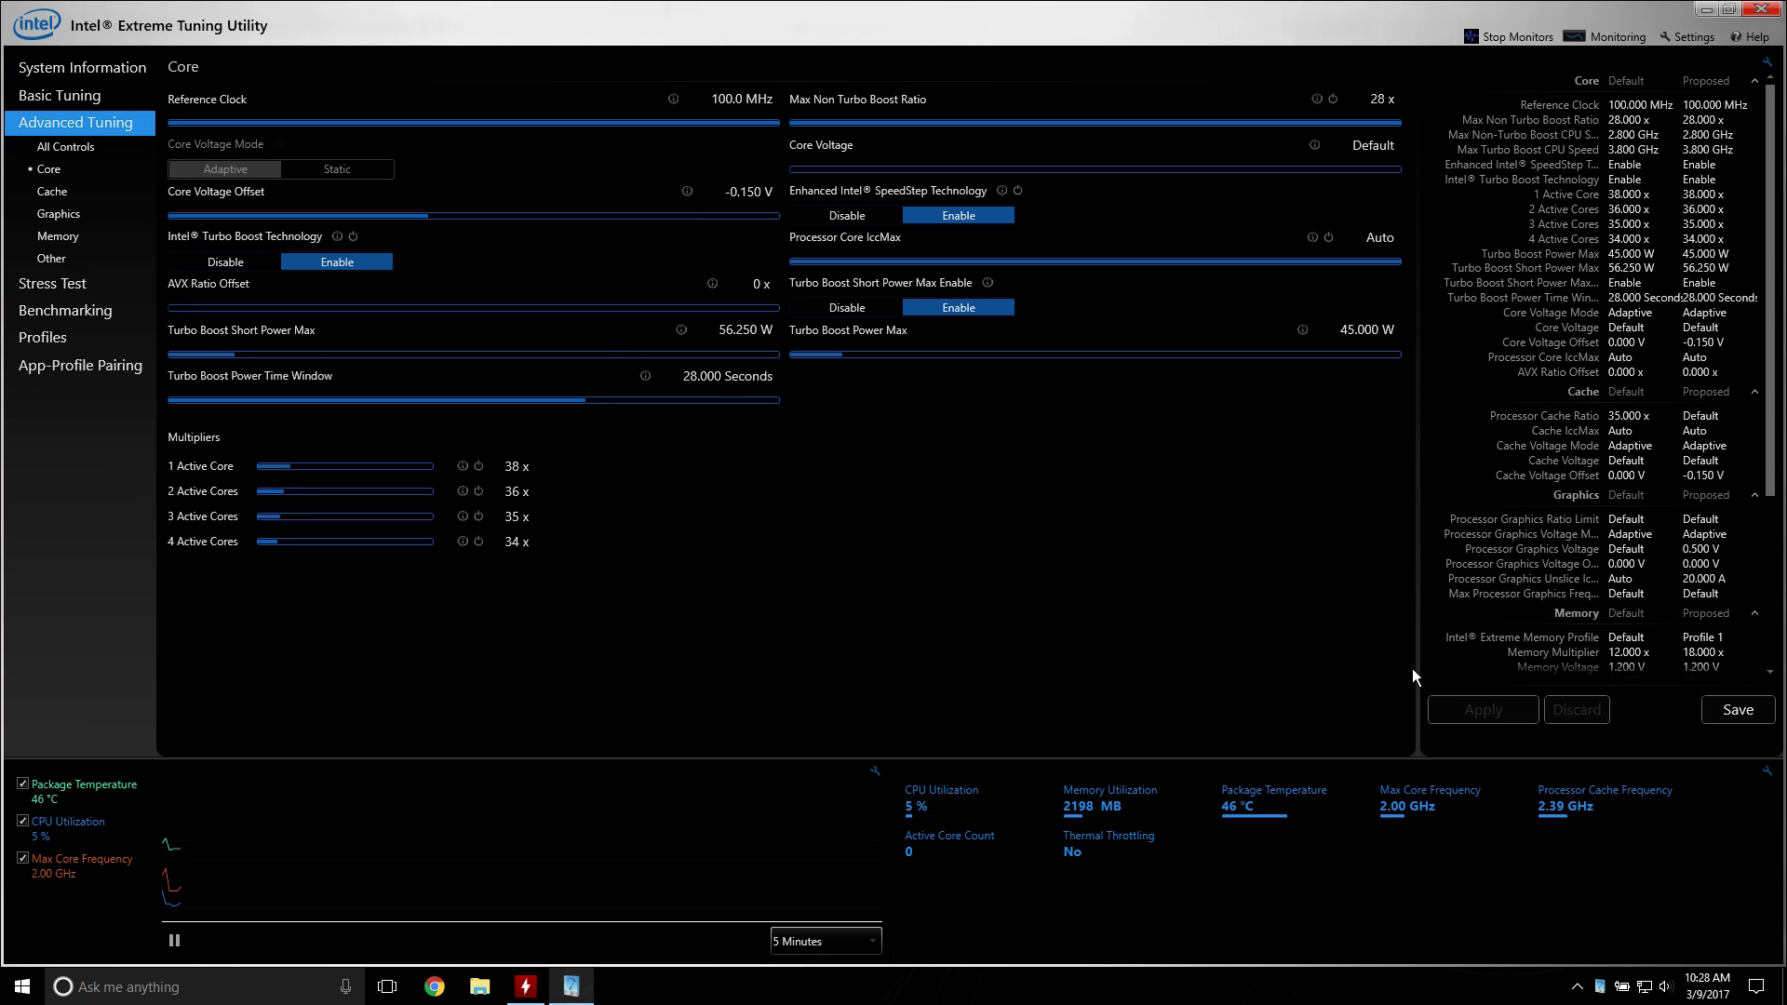
key(Tab)
key(shift+Tab)
click(573, 416)
Step: Run a 5-minute CPU stress test from XTU's Stress Test page
click(89, 284)
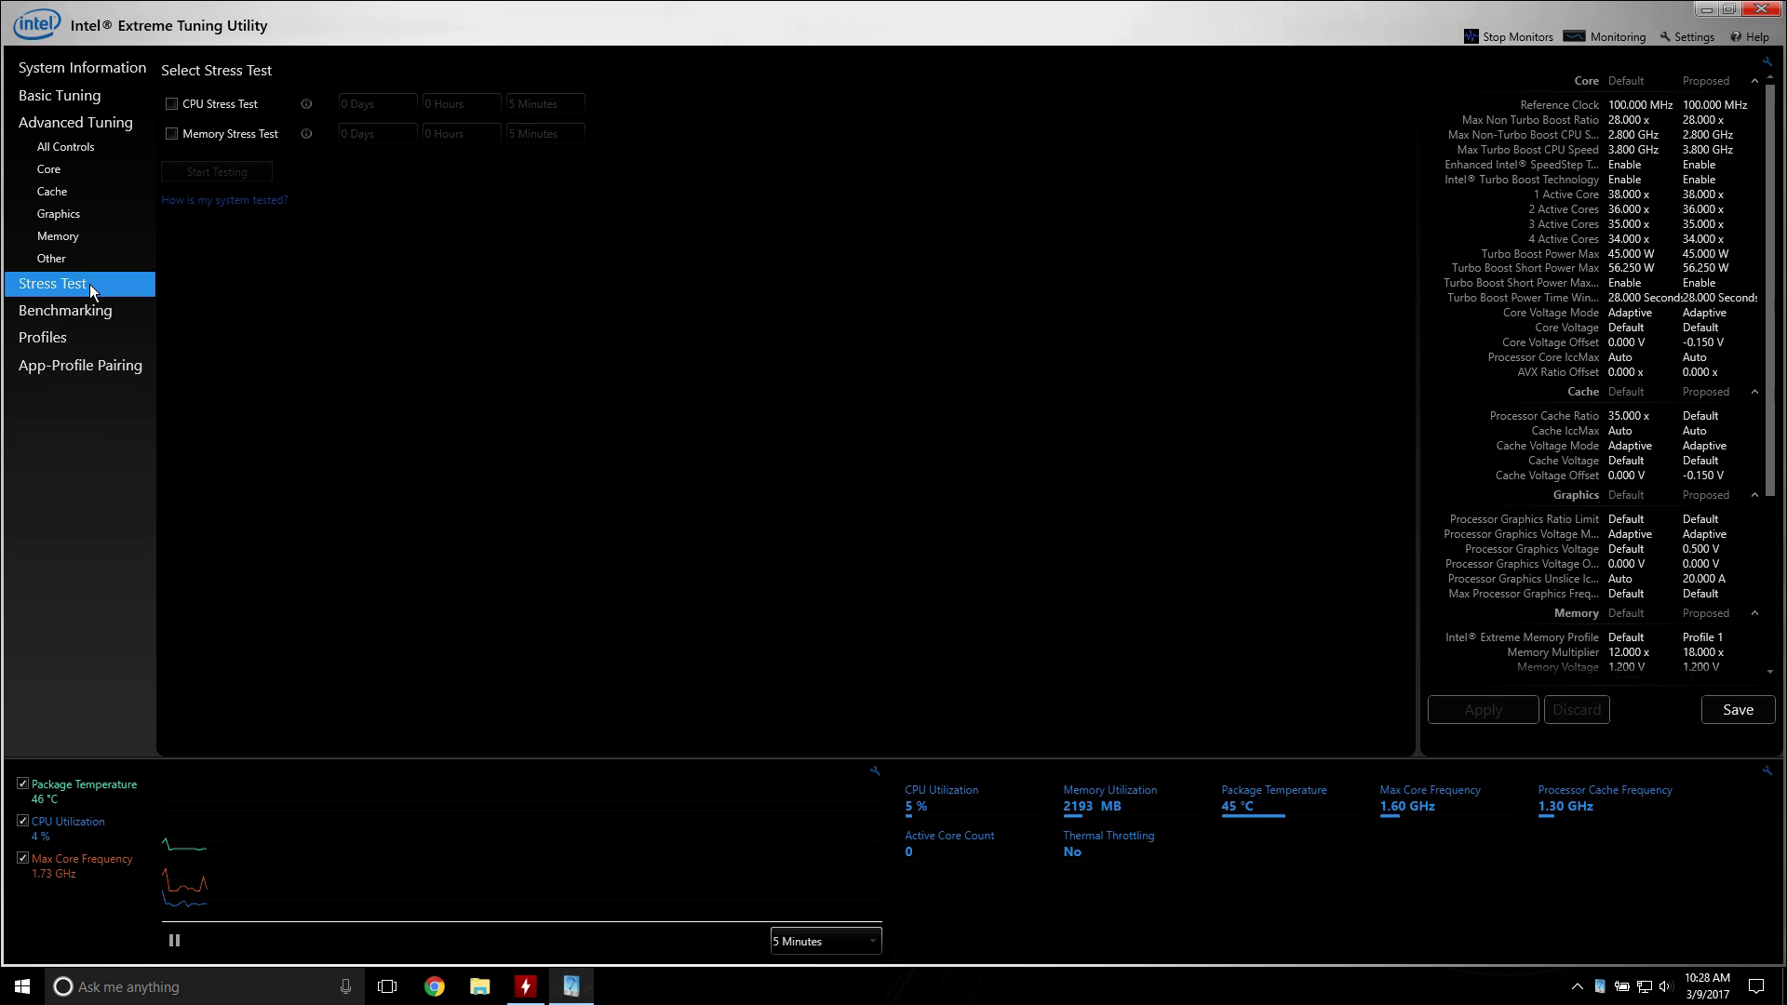
click(175, 103)
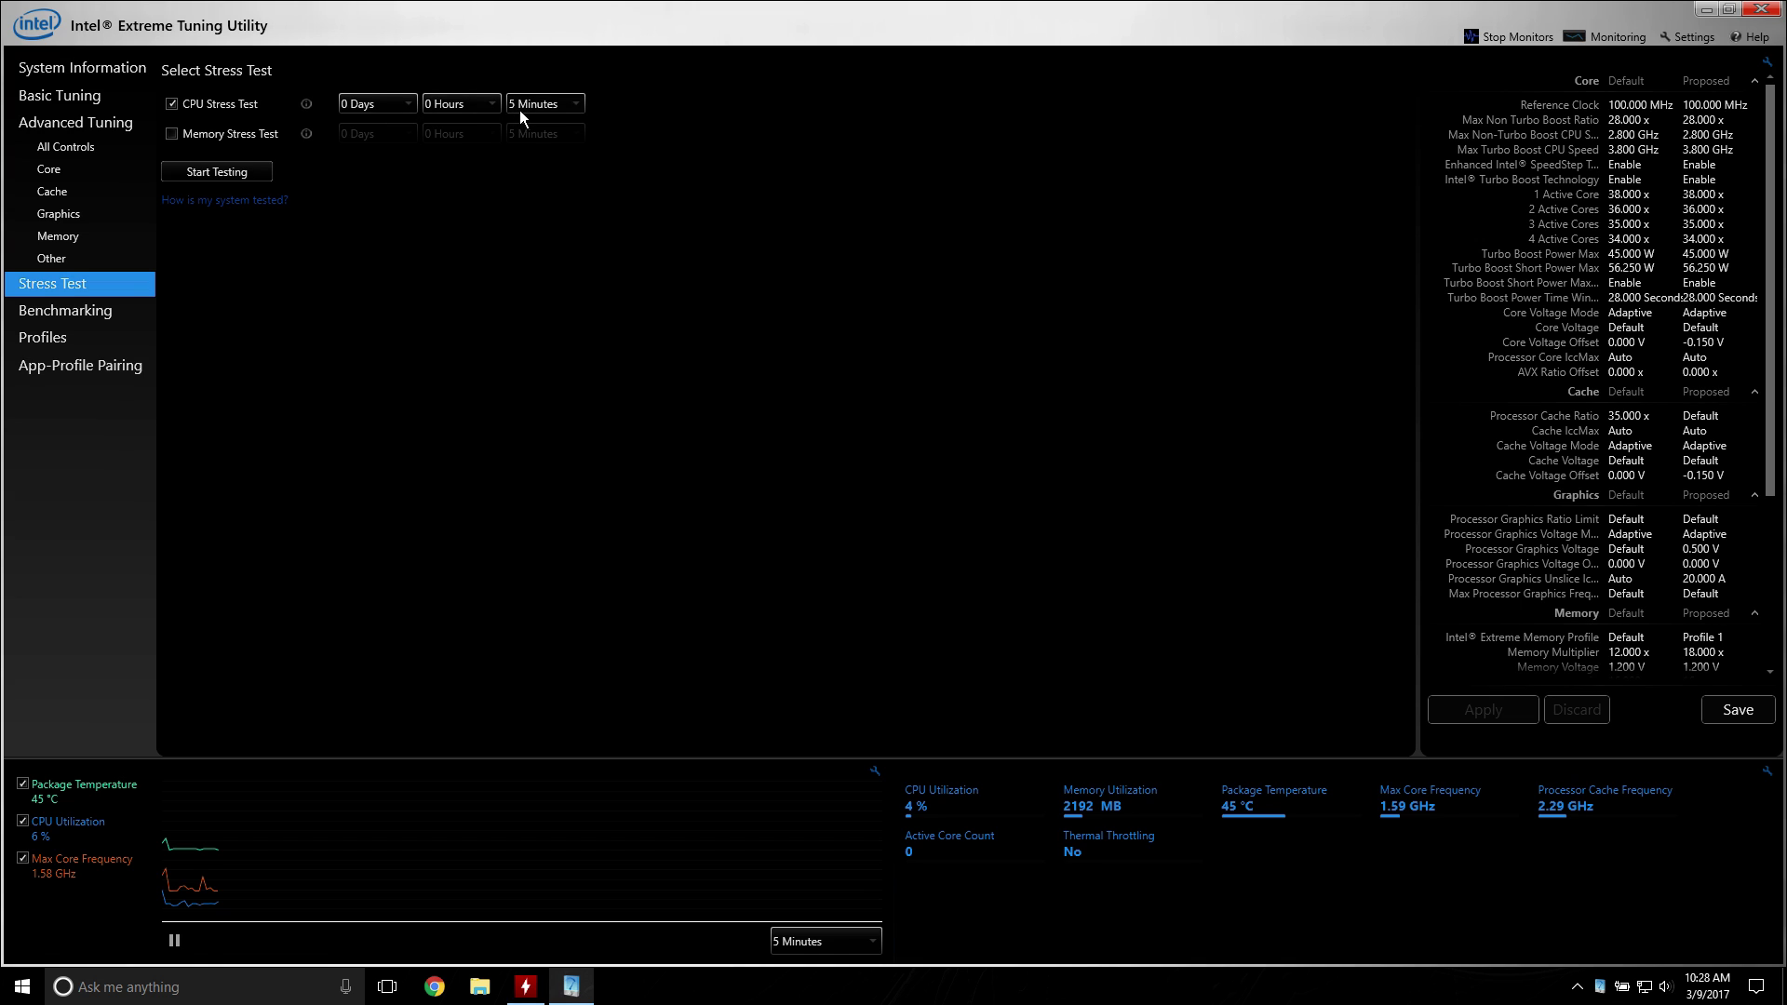
click(266, 177)
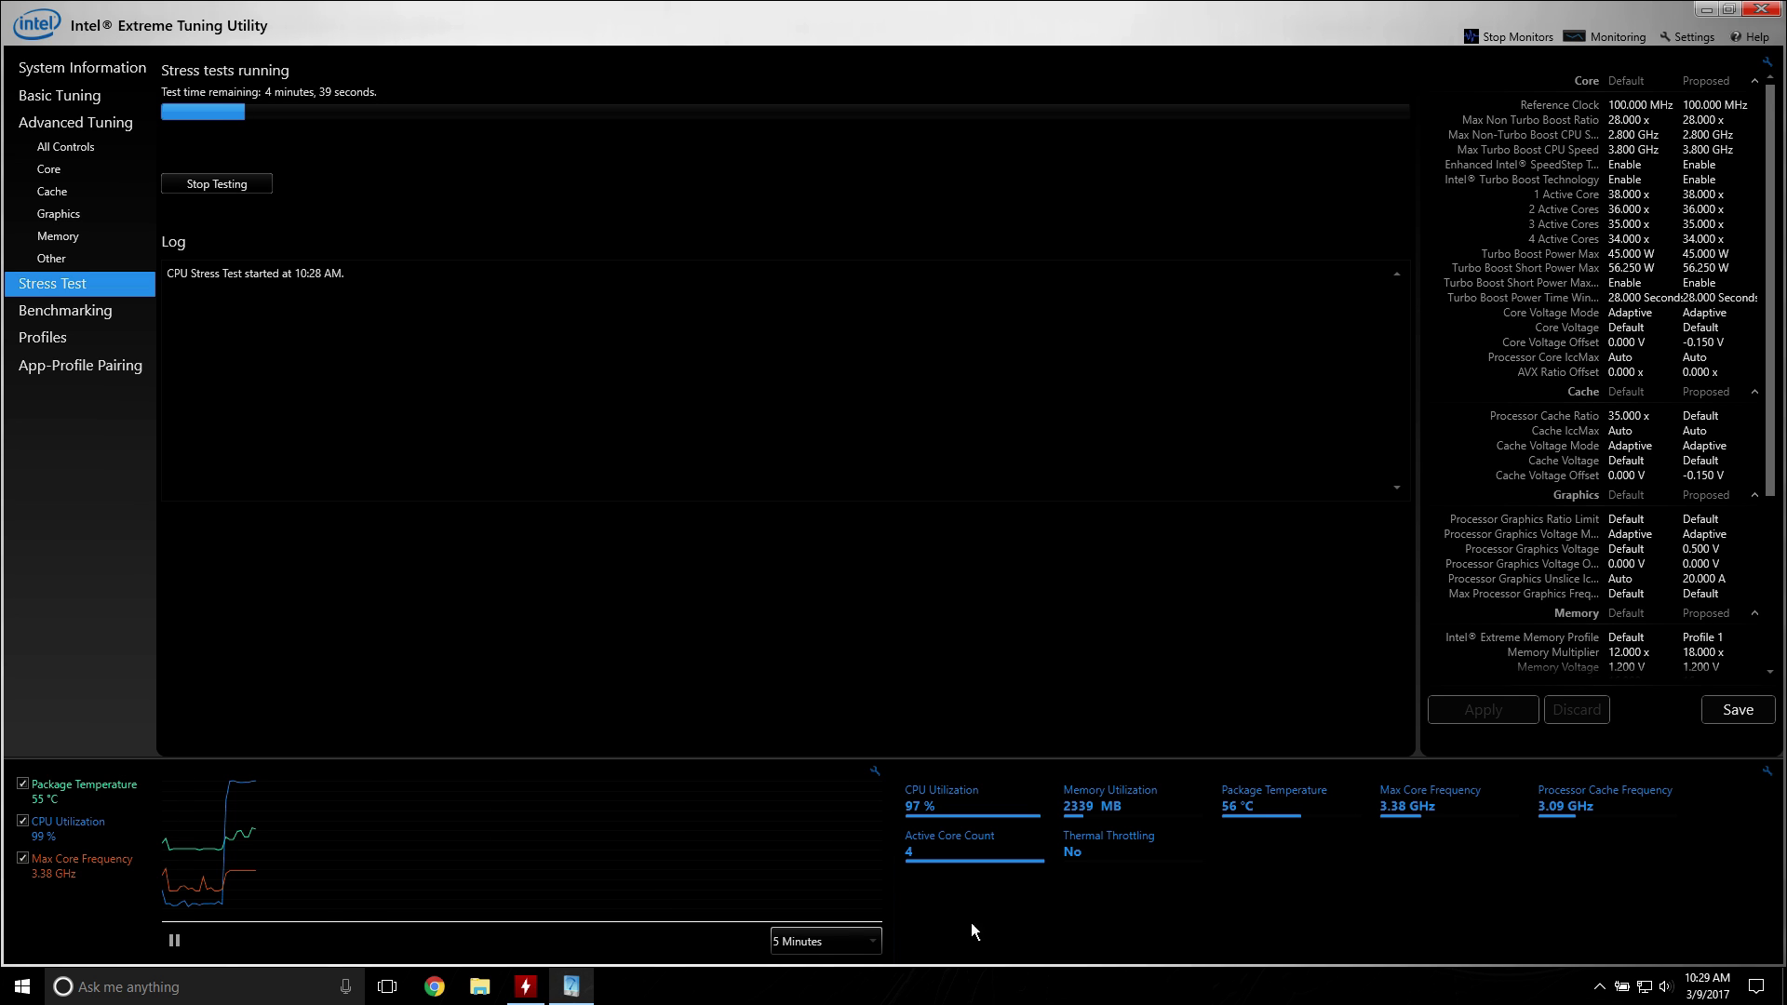
click(525, 985)
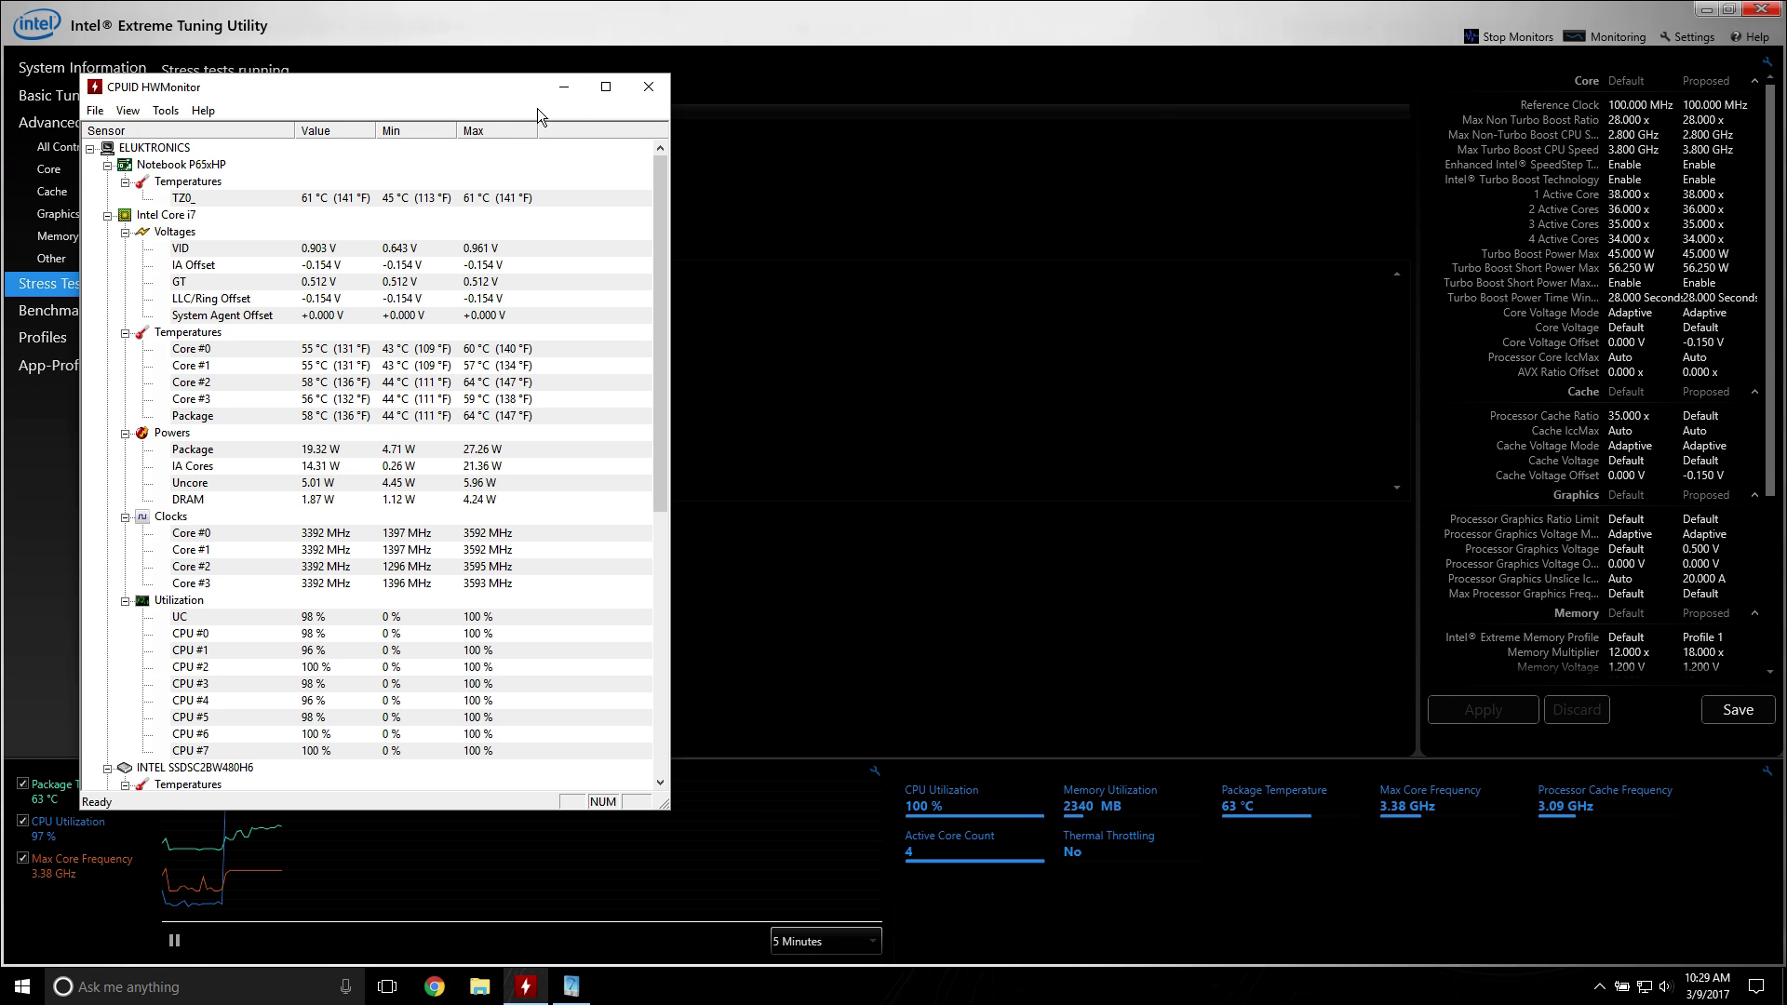
click(563, 87)
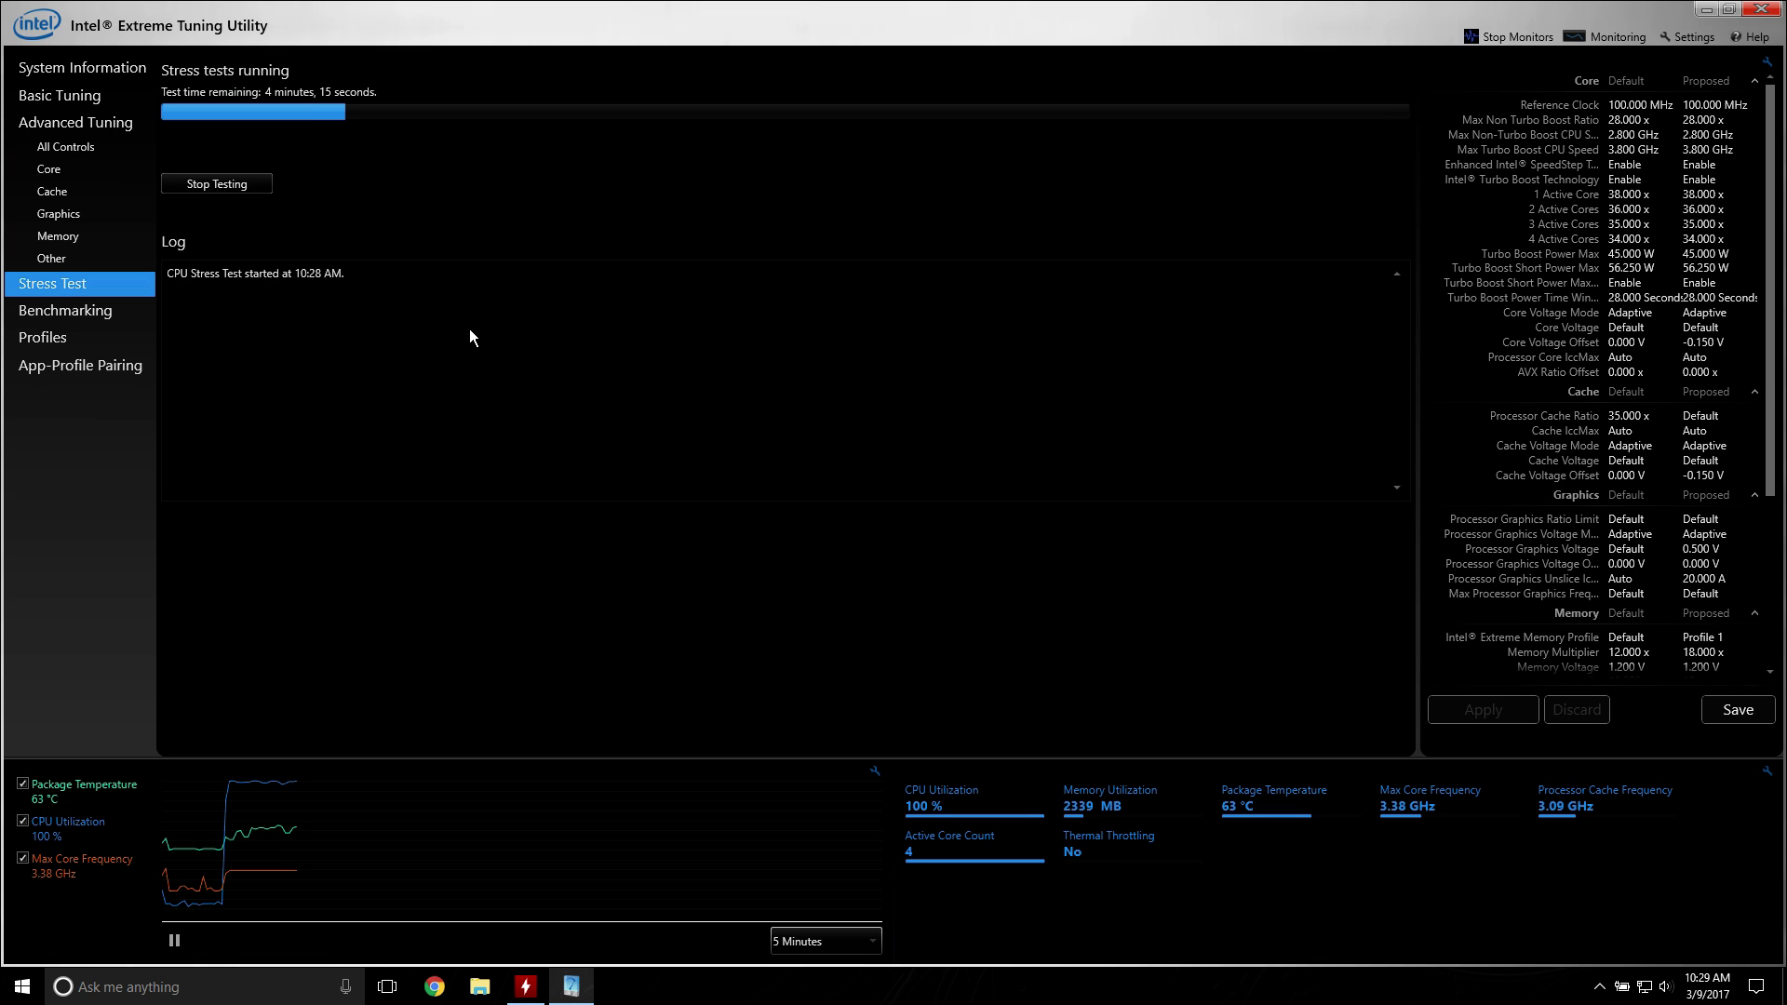
click(235, 183)
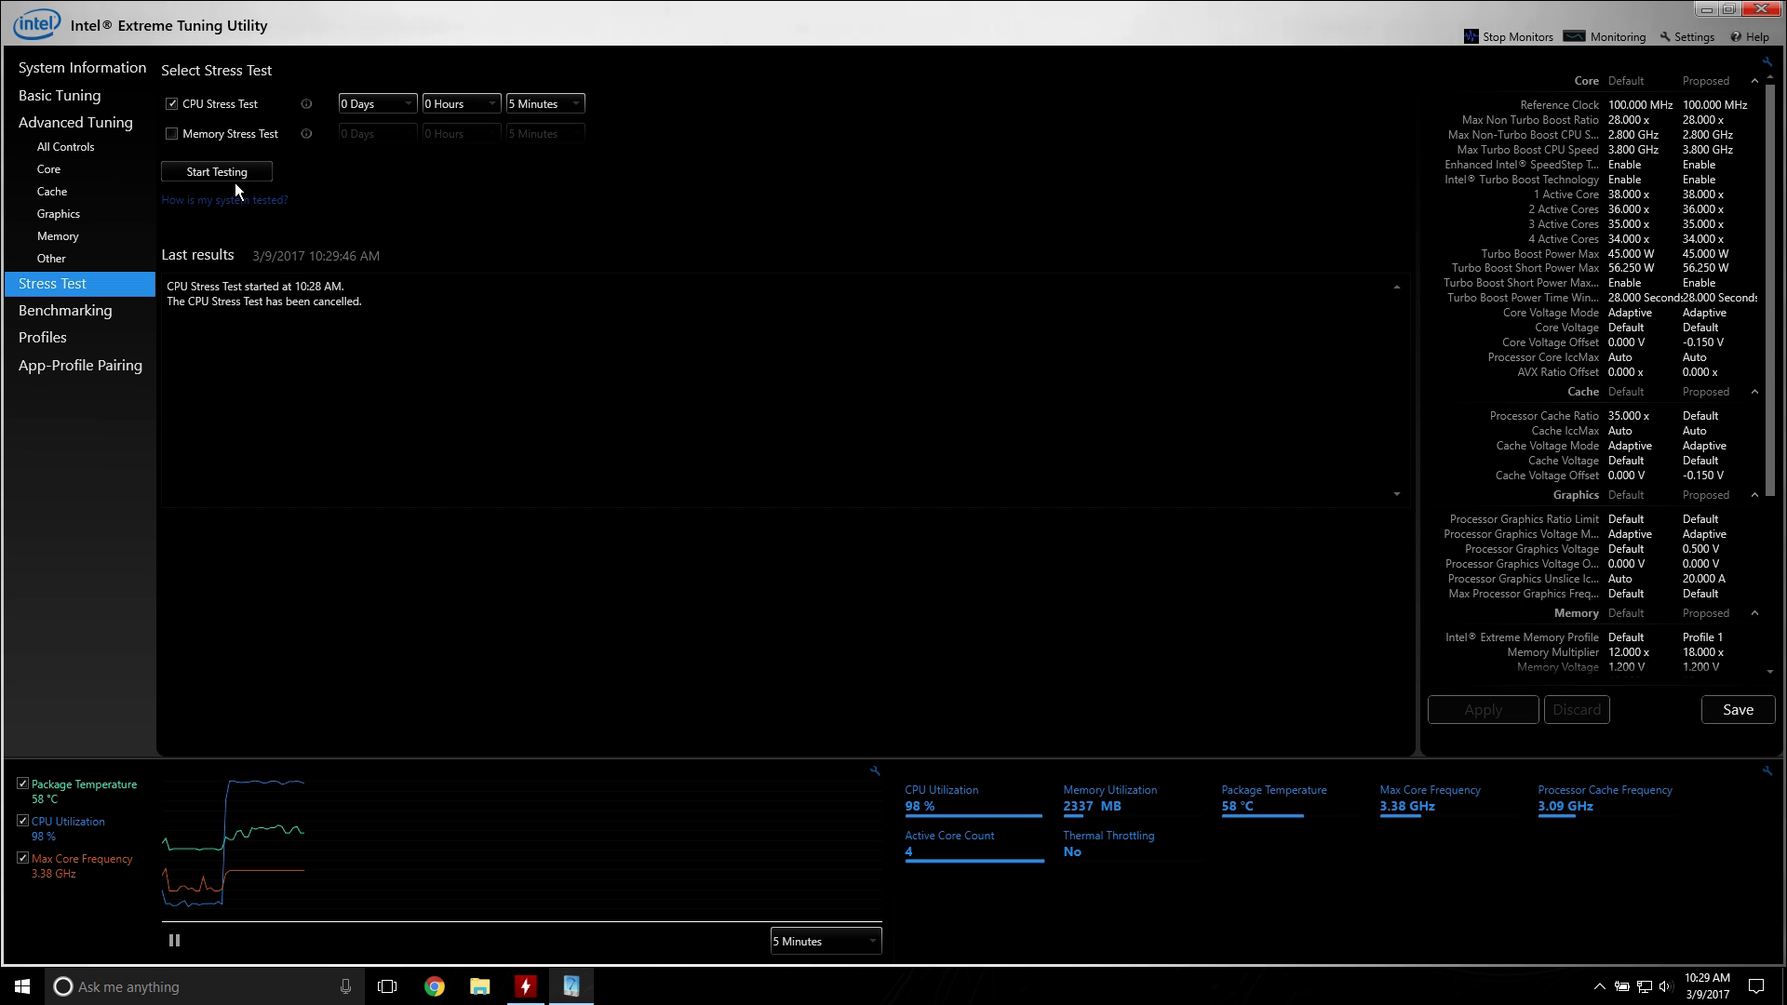
Step: Close the Intel Extreme Tuning Utility window
click(1776, 9)
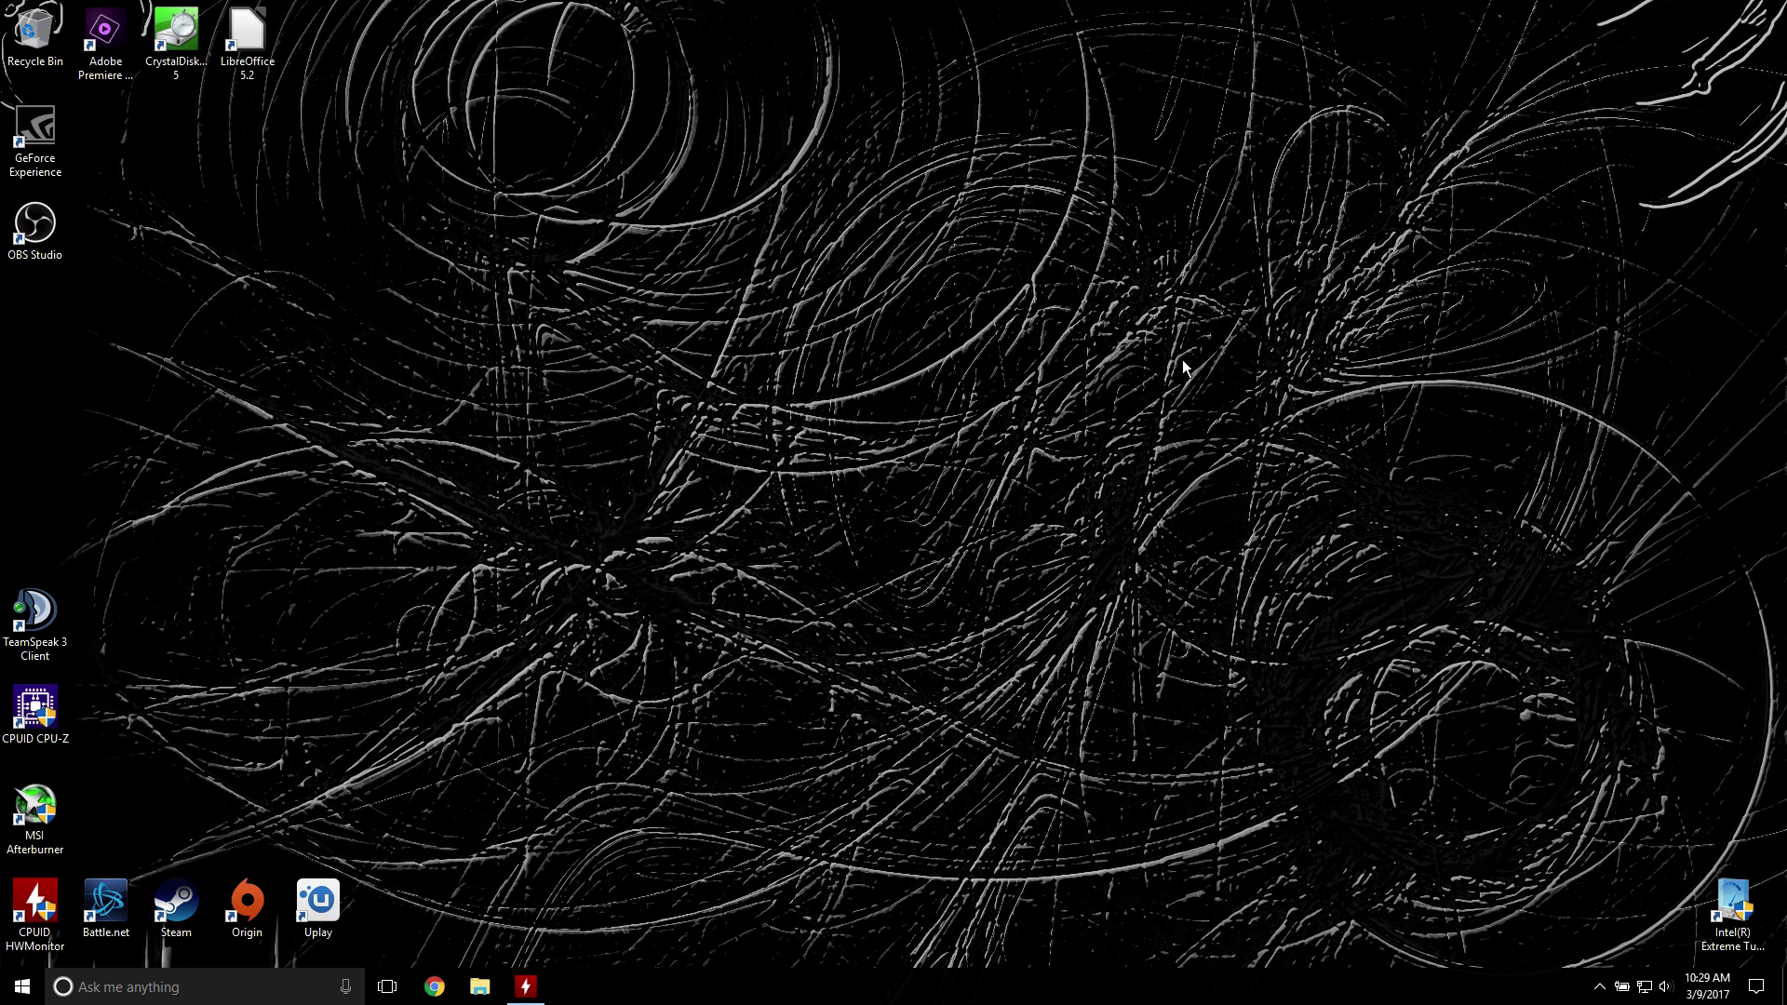